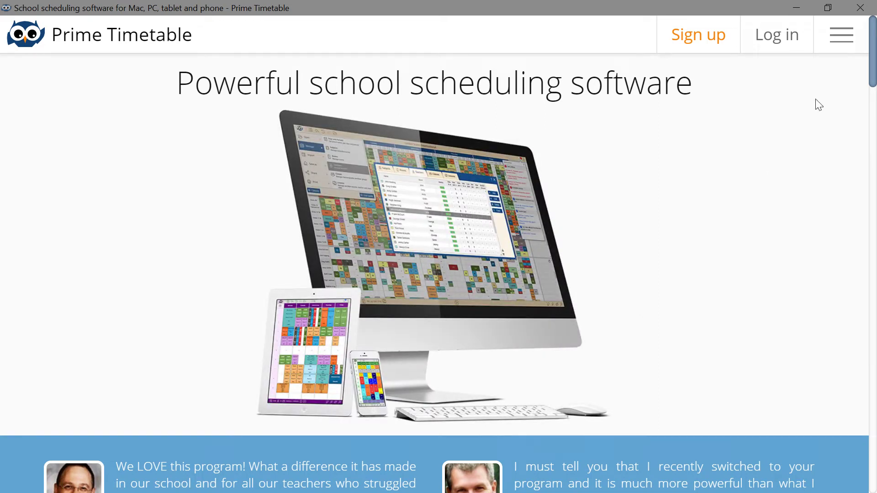
# - Peek at the site's navigation menu, then reach the 'Choose a plan' sign-up section
pyautogui.click(839, 47)
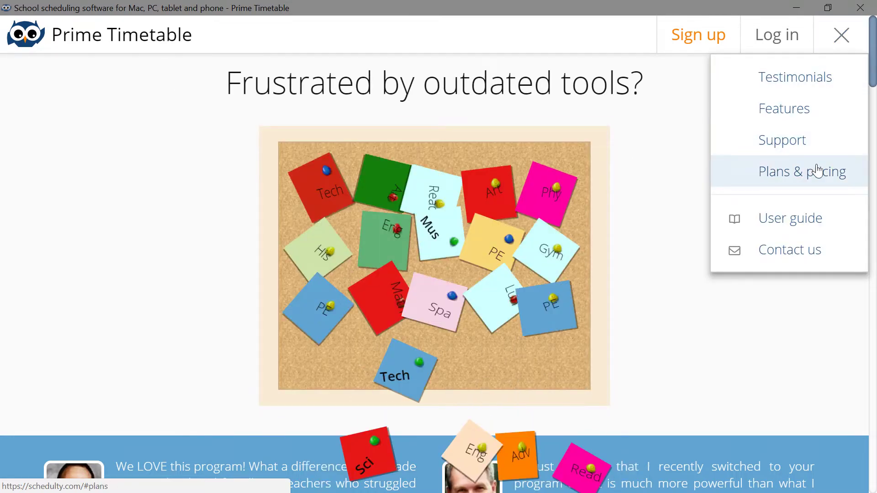
pyautogui.click(815, 308)
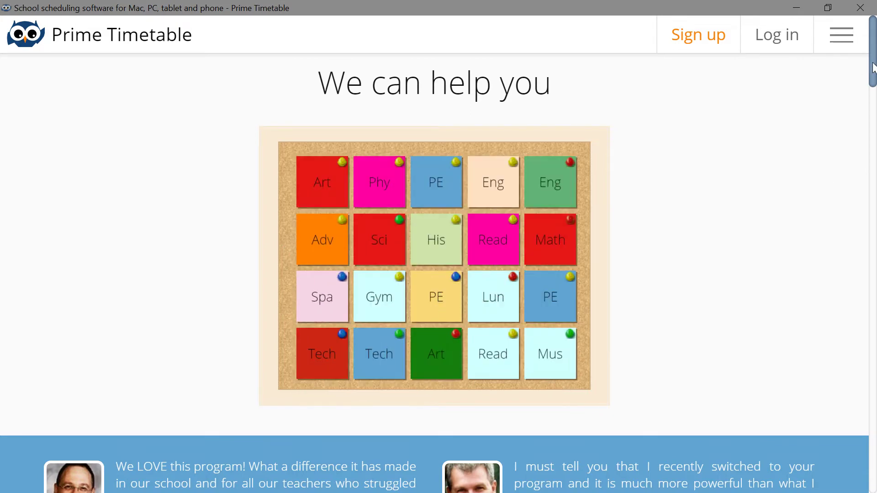
pyautogui.moveTo(873, 68); pyautogui.dragTo(875, 250)
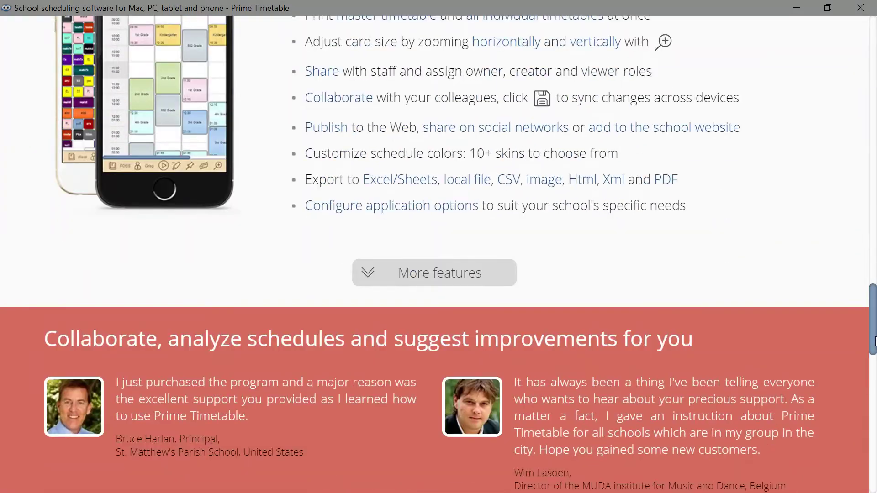
pyautogui.moveTo(873, 250); pyautogui.dragTo(874, 442)
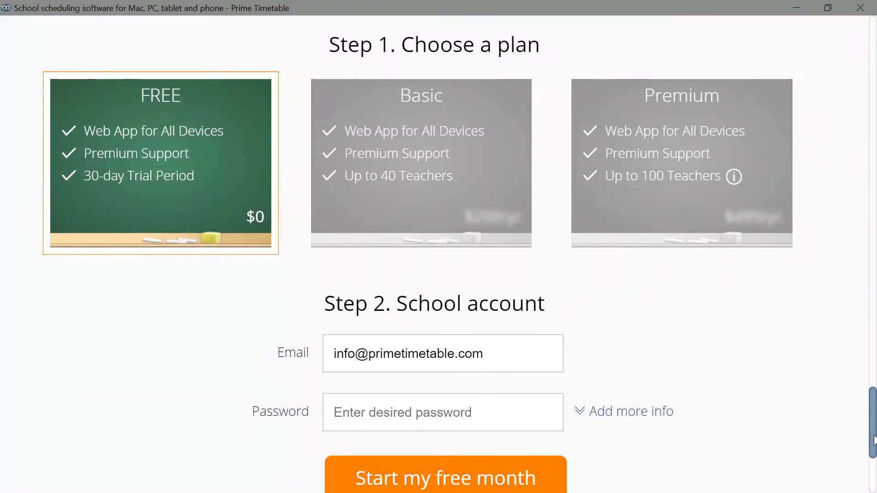
# - Enter a password for the prefilled email and start the free month school account
pyautogui.tripleClick(539, 341)
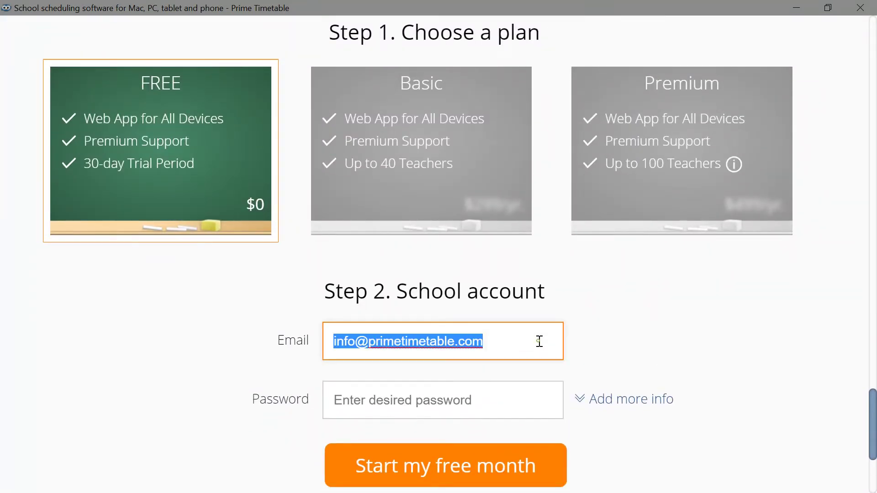
pyautogui.press('Tab')
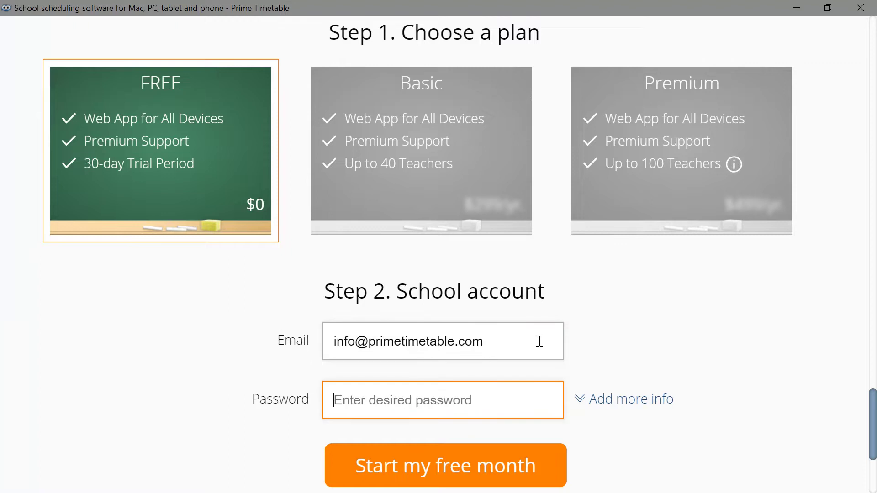
pyautogui.click(469, 451)
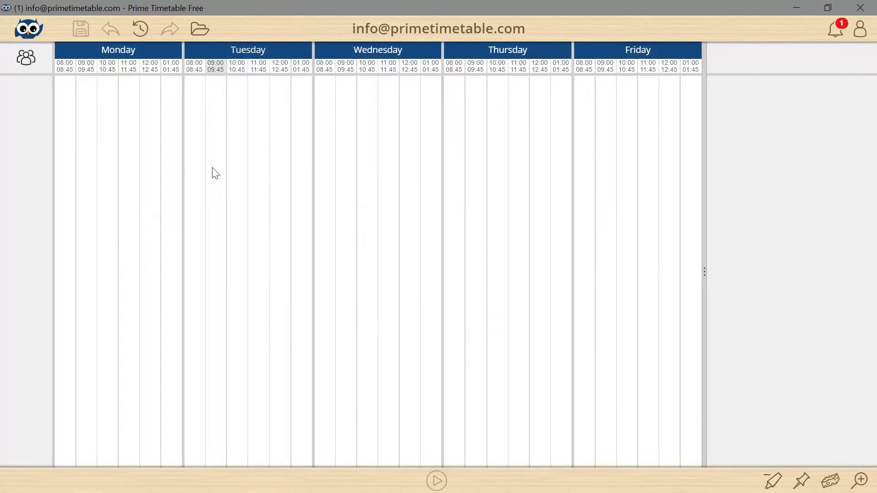
# - Copy the selected activities table in Google Sheets and return to Prime Timetable
pyautogui.hotkey('alt', 'Tab')
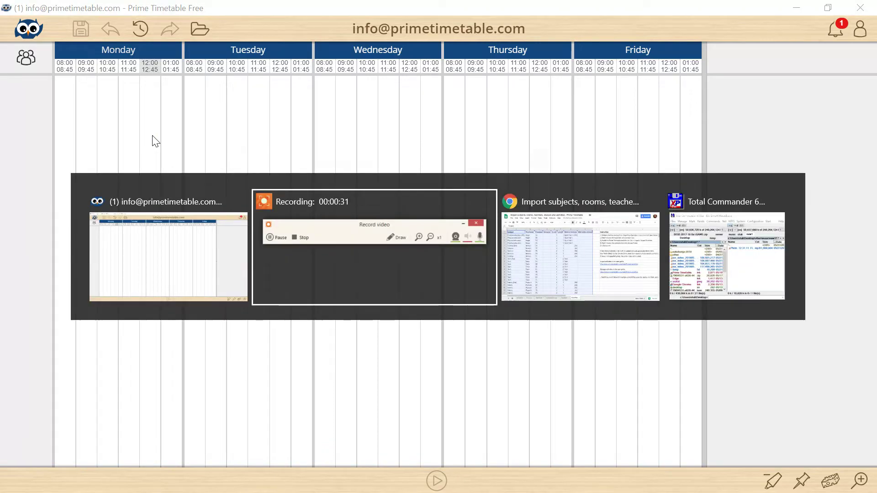
pyautogui.hotkey('alt', 'Tab')
pyautogui.rightClick(162, 157)
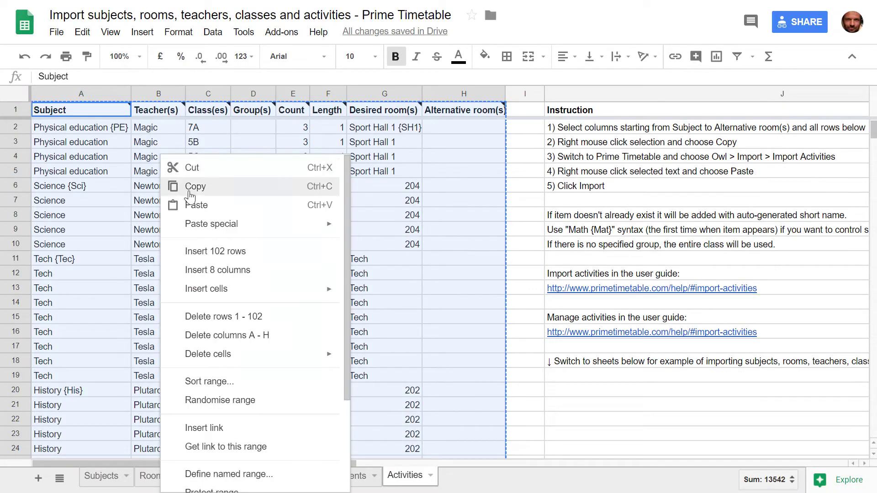
pyautogui.click(198, 195)
pyautogui.hotkey('alt', 'Tab')
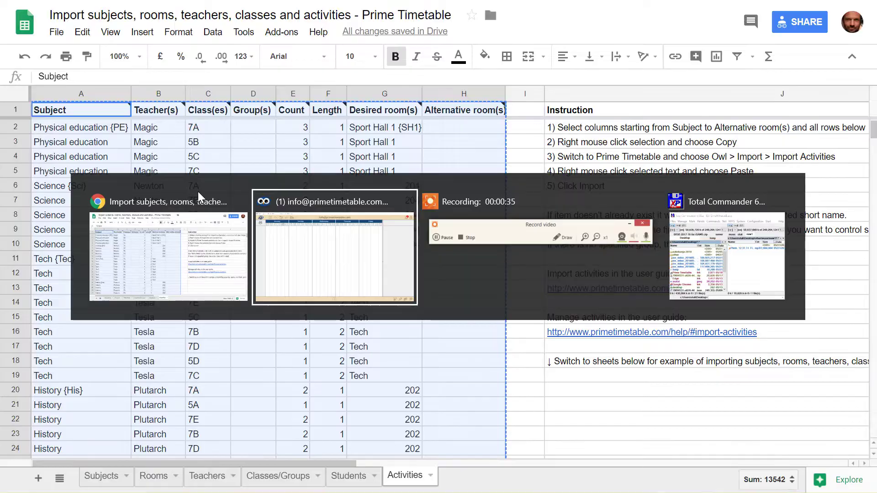
# - Paste the copied rows into Import Activities, adding 239 activities with lesson cards
pyautogui.click(28, 29)
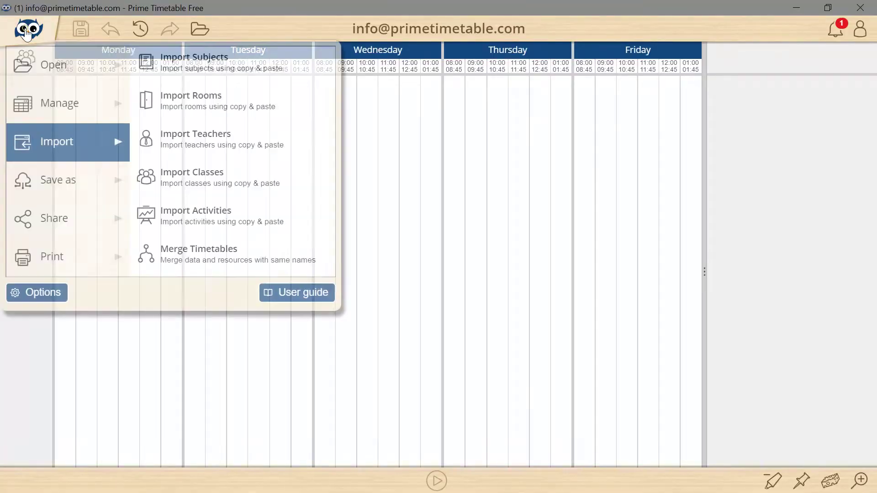
pyautogui.click(76, 135)
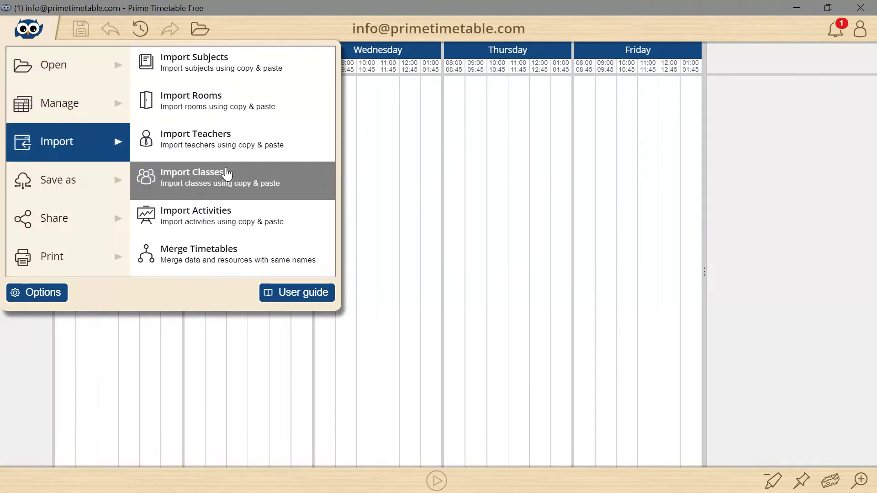
pyautogui.click(246, 211)
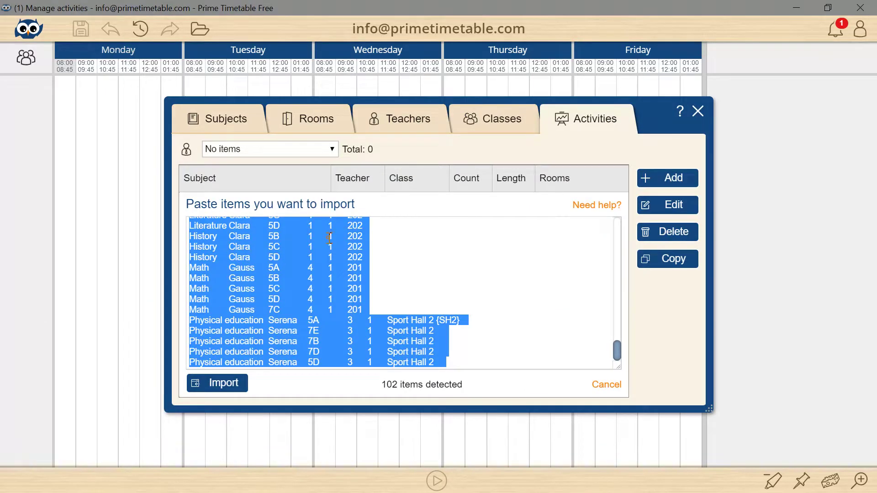
pyautogui.rightClick(330, 237)
pyautogui.click(359, 278)
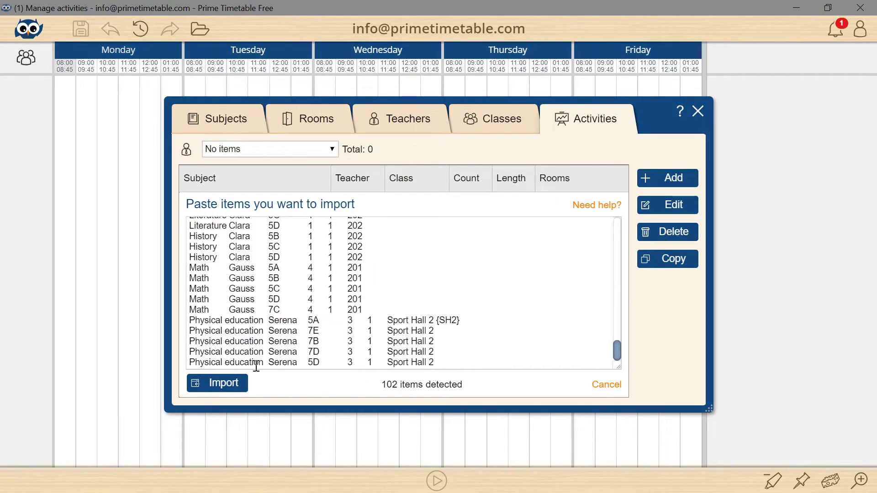
pyautogui.click(224, 384)
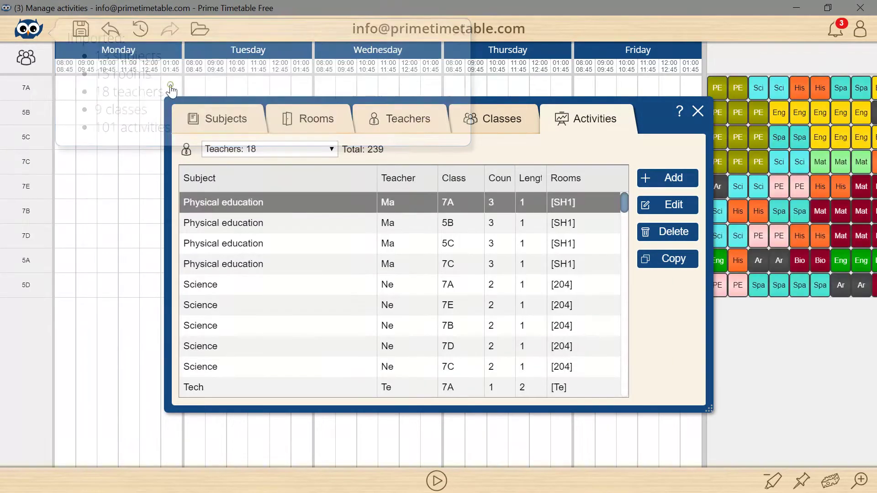
# - Review subjects, rooms, teachers and classes, sort classes by name, move a teacher down
pyautogui.click(197, 115)
pyautogui.click(293, 124)
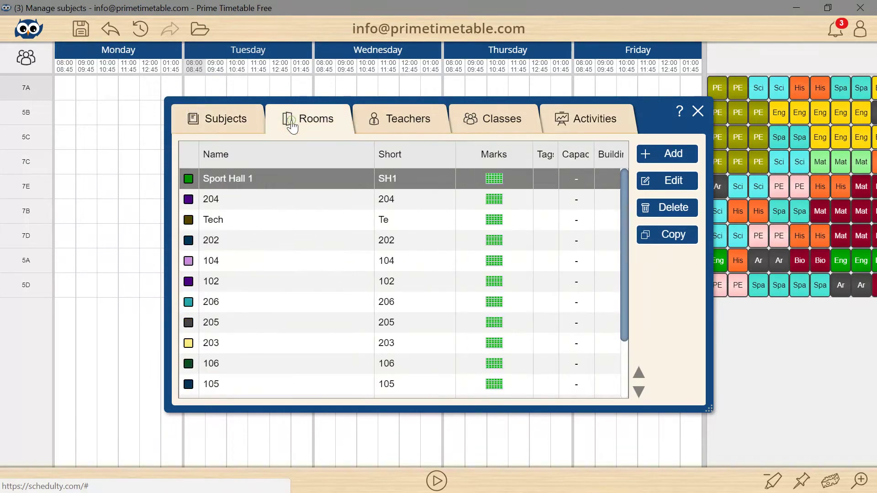
pyautogui.click(441, 130)
pyautogui.click(493, 128)
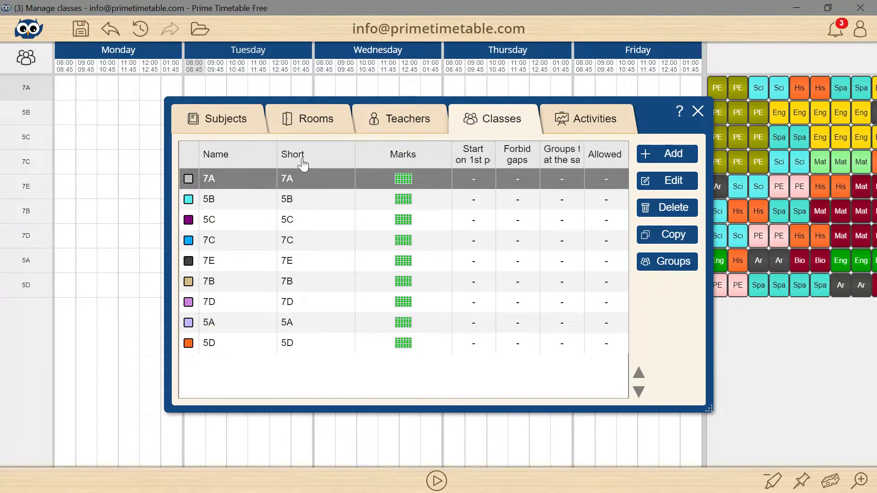
pyautogui.click(260, 156)
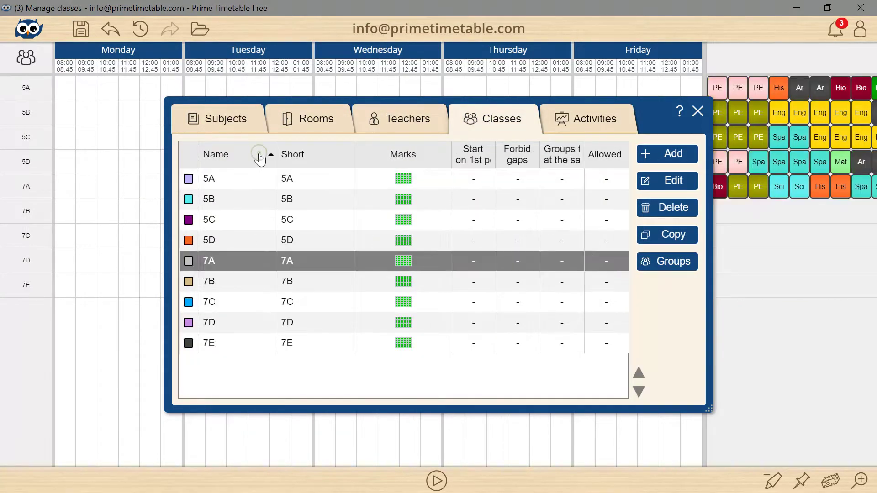
pyautogui.click(408, 122)
pyautogui.click(638, 392)
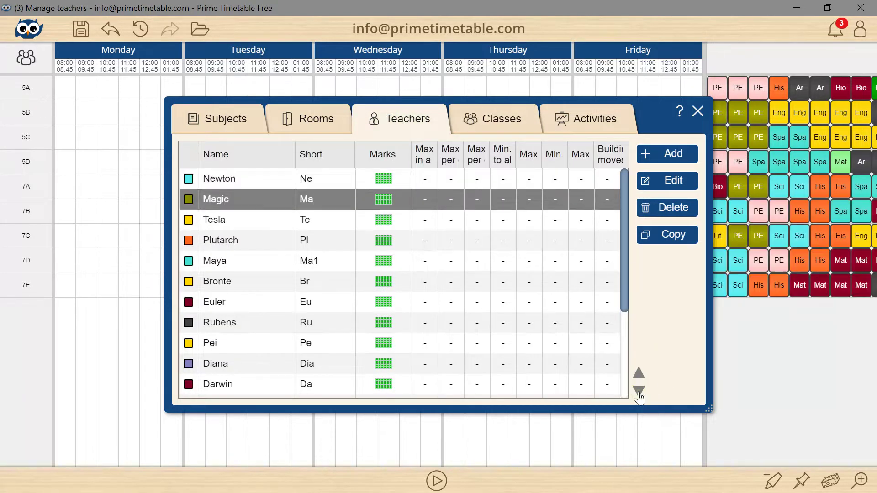
# - Filter the activities list to Clara's 7 activities, then close the data manager
pyautogui.click(579, 123)
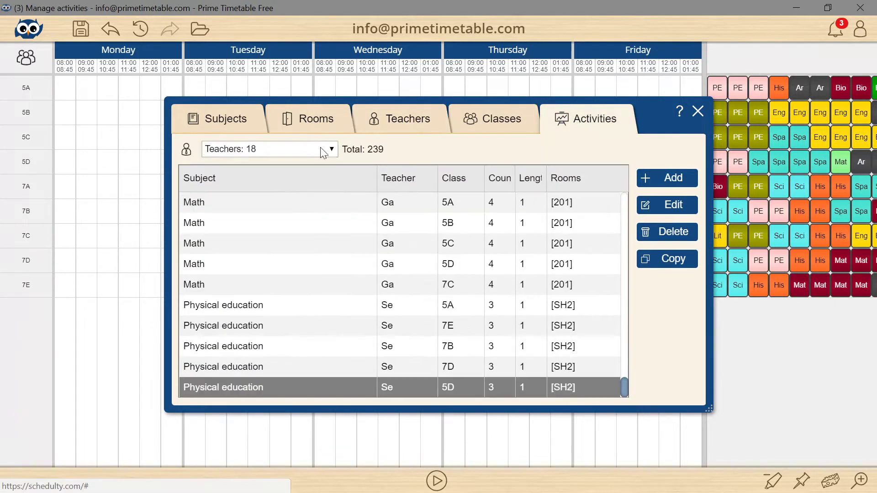
pyautogui.click(232, 151)
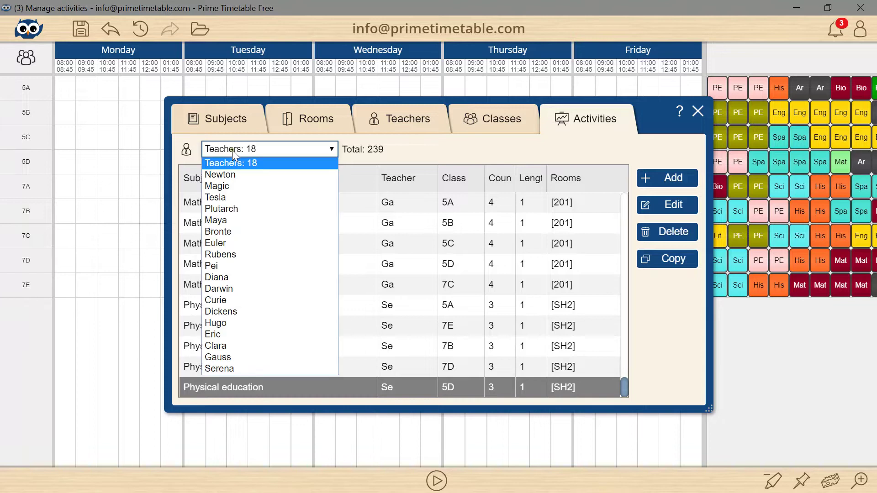
pyautogui.click(246, 345)
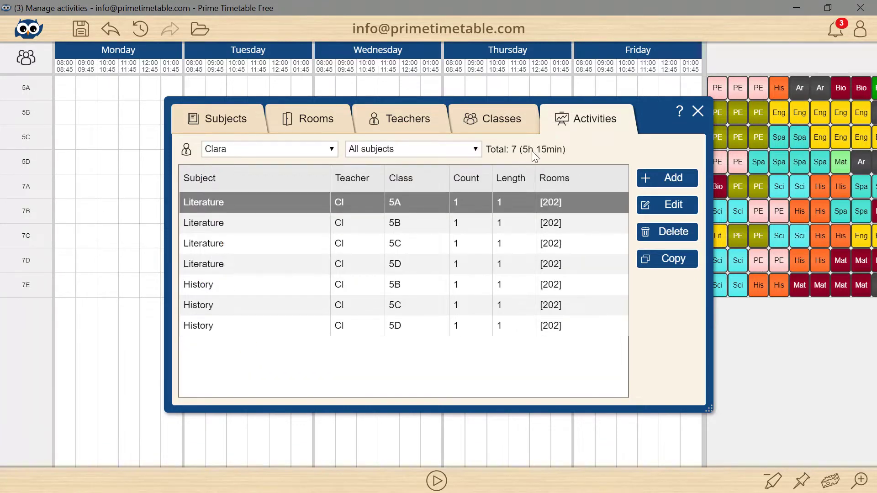
pyautogui.press('Escape')
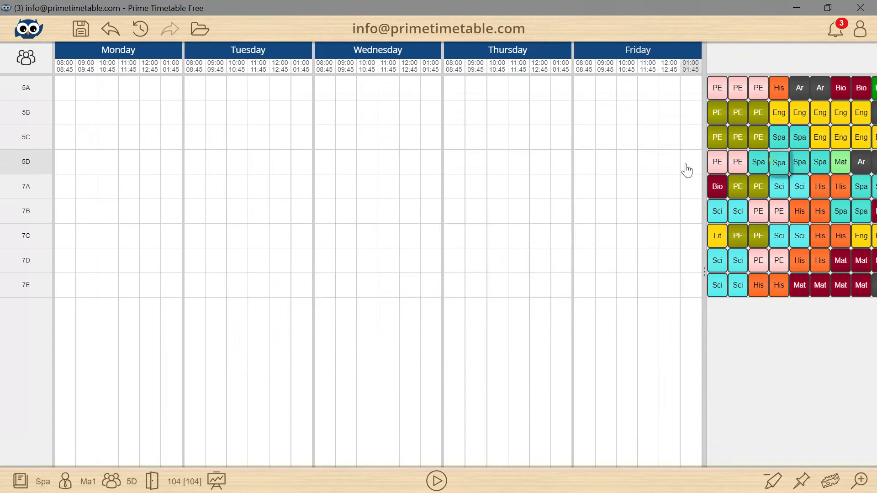
# - Hand-place Spa for 5D, PE on Friday for 7B, 7C, 7D, and Math on Thursday for 7E
pyautogui.moveTo(687, 170); pyautogui.dragTo(640, 169)
pyautogui.moveTo(779, 211); pyautogui.dragTo(663, 219)
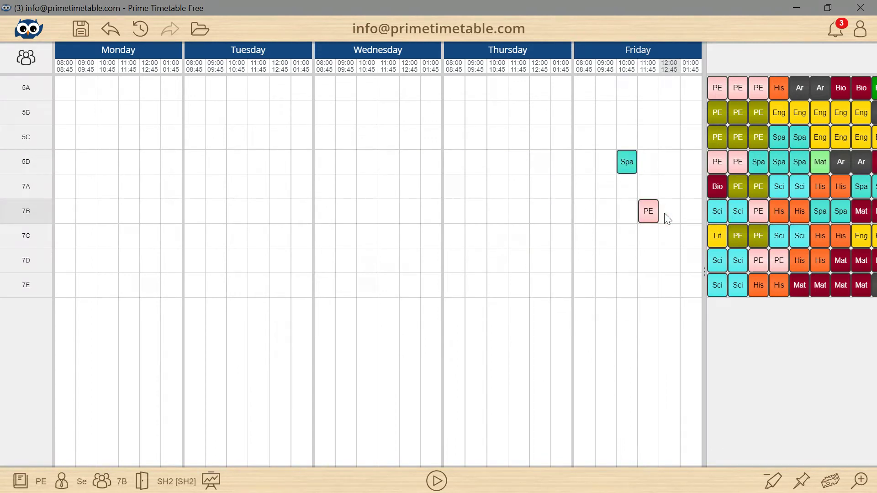
pyautogui.moveTo(758, 236); pyautogui.dragTo(648, 236)
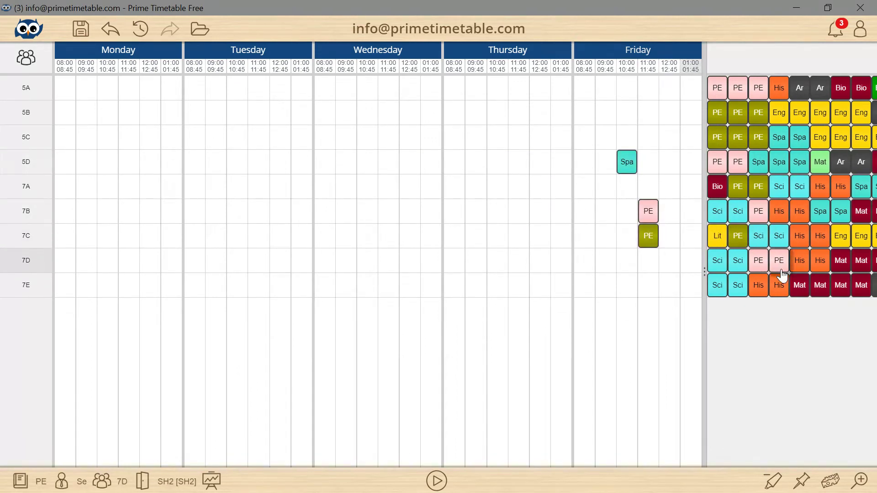
pyautogui.moveTo(778, 260)
pyautogui.mouseDown()
pyautogui.moveTo(631, 272)
pyautogui.moveTo(627, 264)
pyautogui.mouseUp()
pyautogui.moveTo(800, 285); pyautogui.dragTo(574, 277)
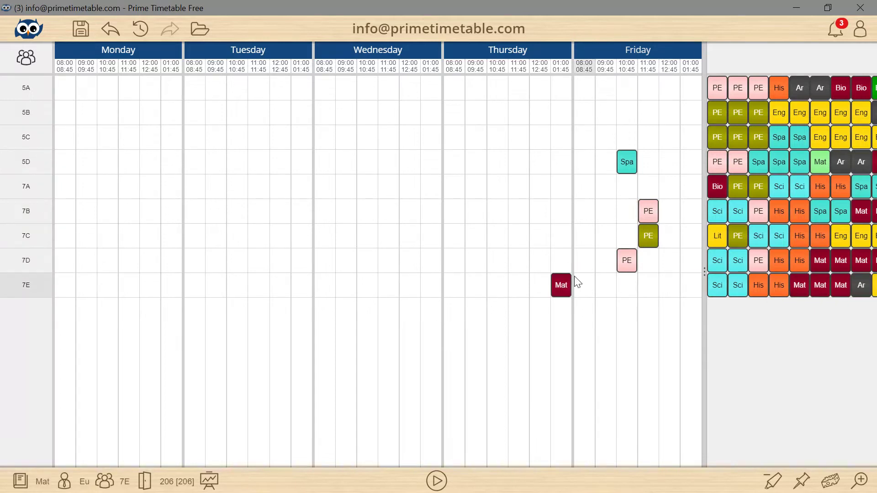
# - Generate the full timetable automatically and confirm the notifications report all requirements satisfied
pyautogui.click(437, 480)
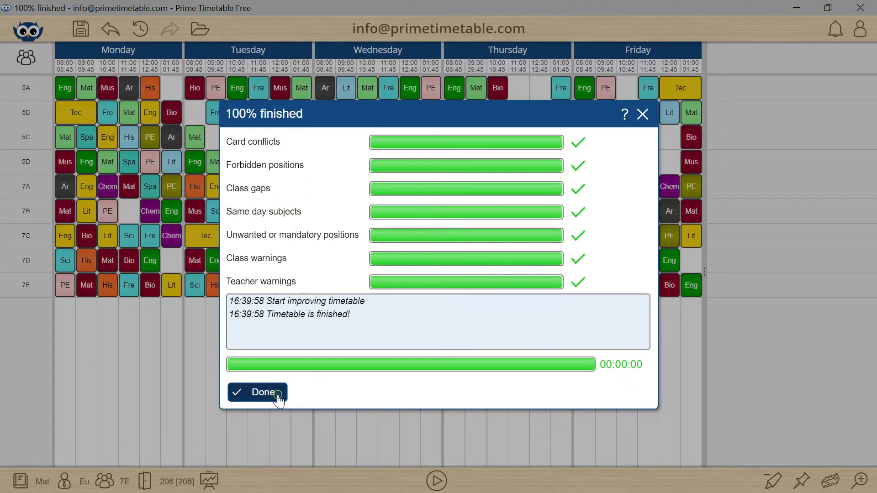
pyautogui.click(279, 396)
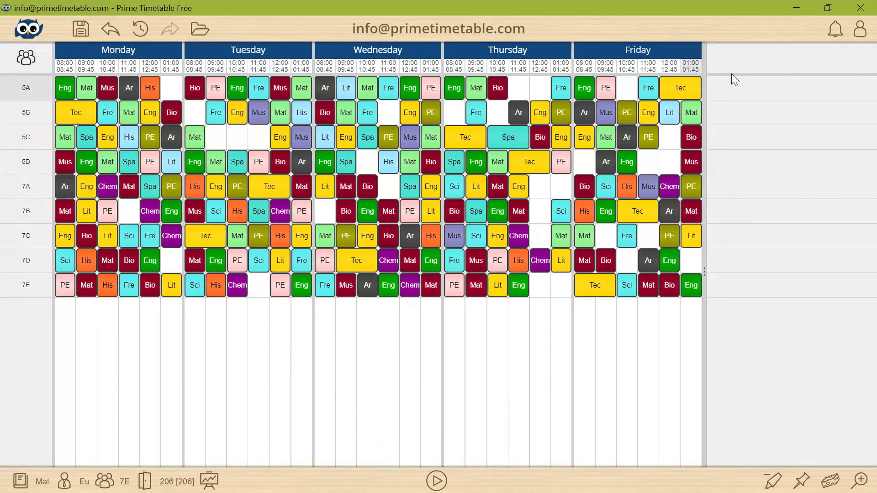
pyautogui.click(835, 31)
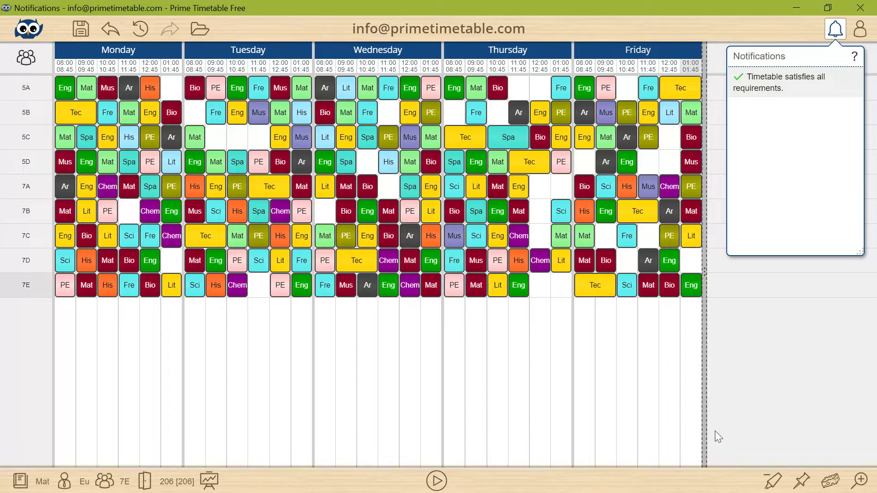
# - Forbid Monday's and Friday's last periods for all classes, plus periods for Maya and Diana
pyautogui.moveTo(772, 481)
pyautogui.click(776, 456)
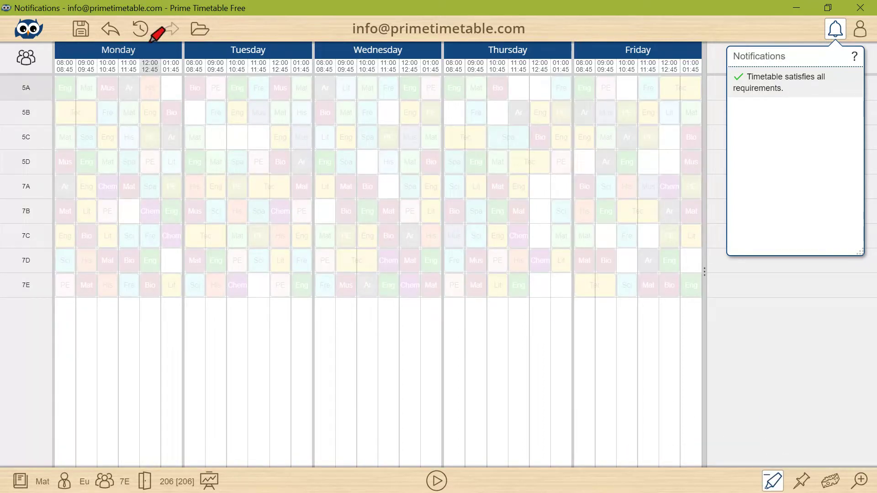
pyautogui.click(166, 62)
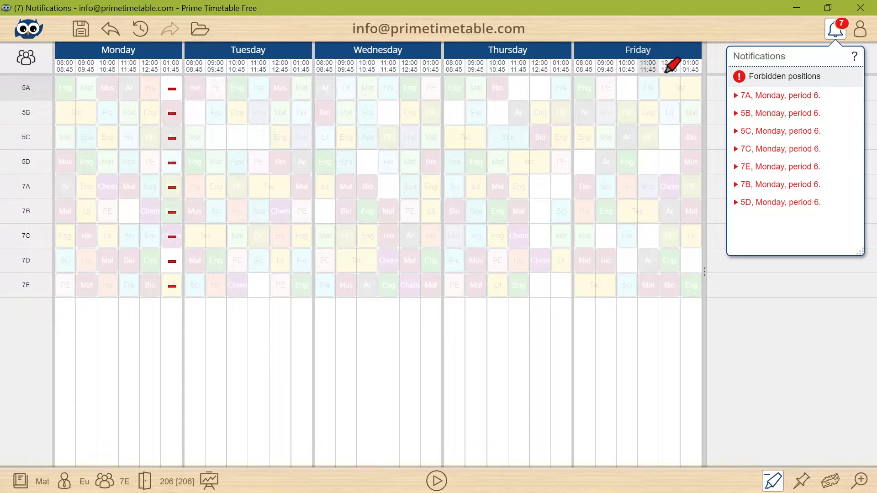
pyautogui.click(689, 65)
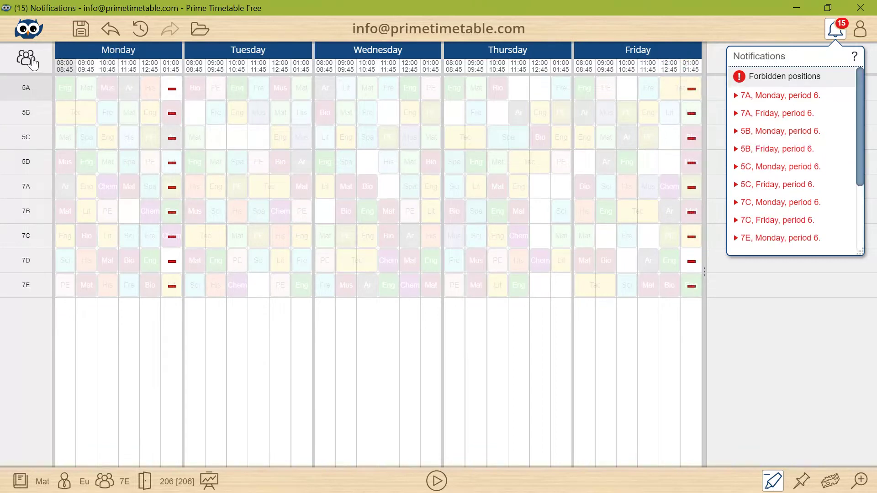
pyautogui.click(79, 59)
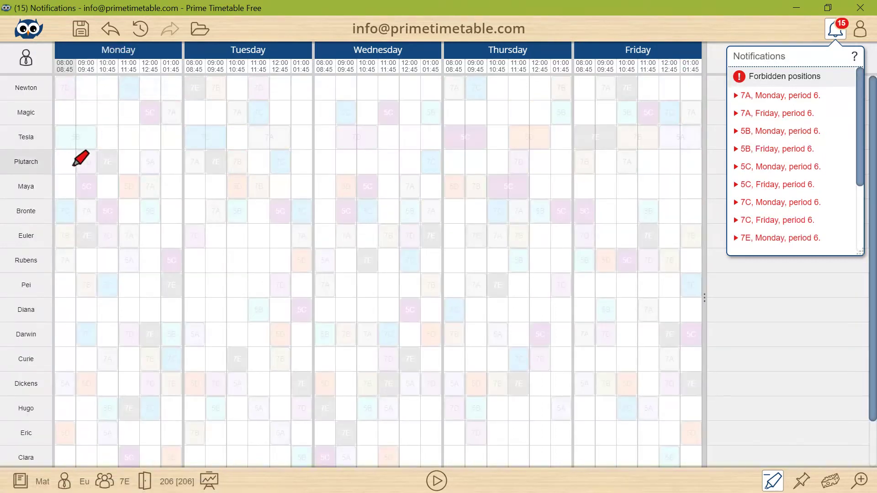
pyautogui.click(170, 186)
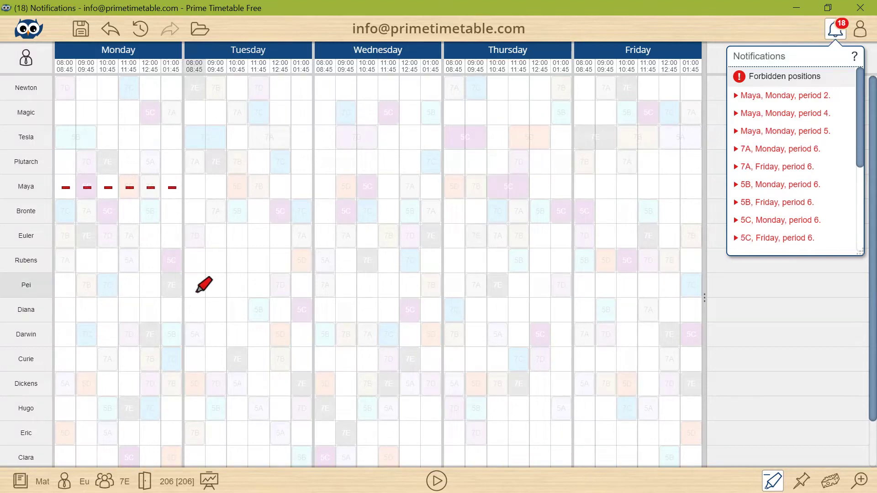
pyautogui.click(27, 88)
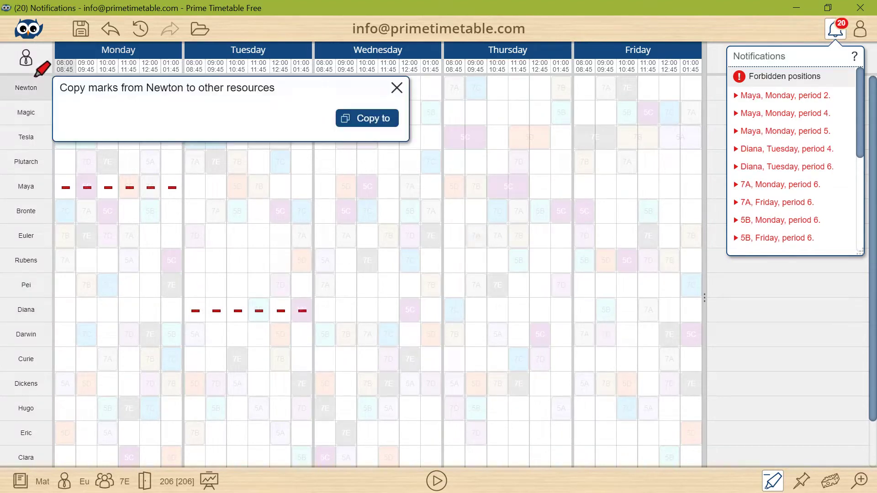
# - Forbid late periods for Sport Hall 1 and Tech rooms, and Math in Friday's last period
pyautogui.click(25, 58)
pyautogui.click(108, 63)
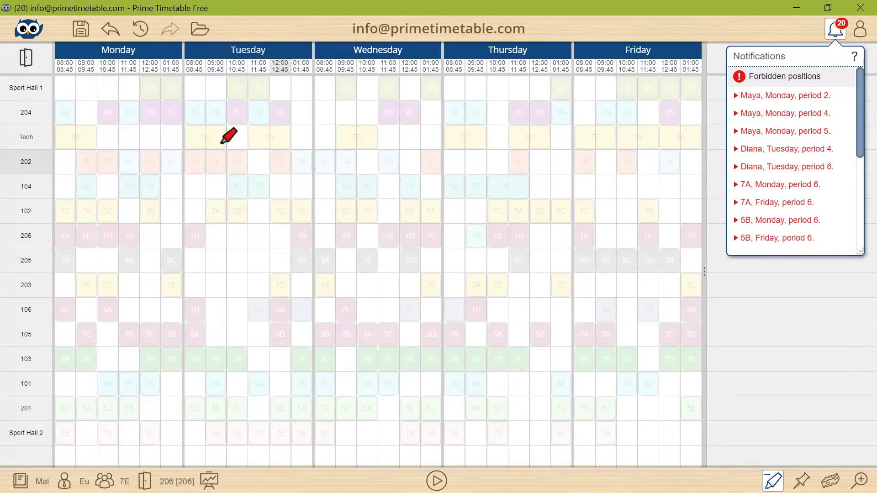
pyautogui.click(170, 89)
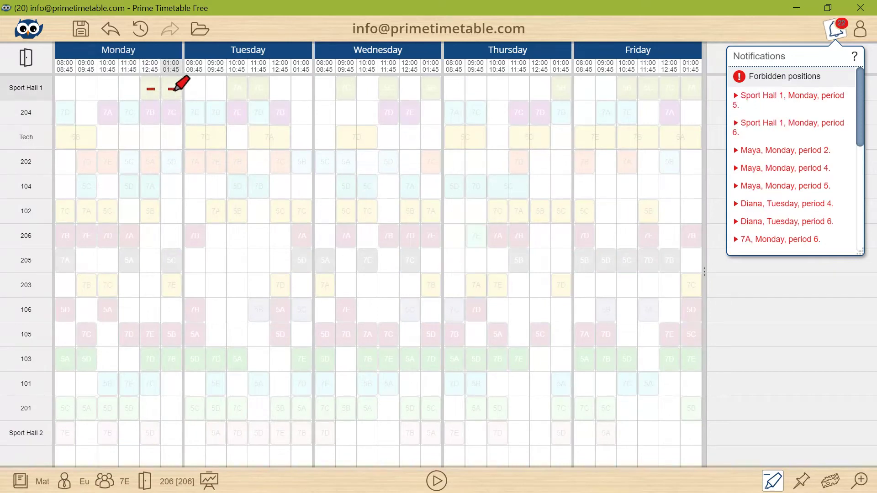
pyautogui.click(301, 138)
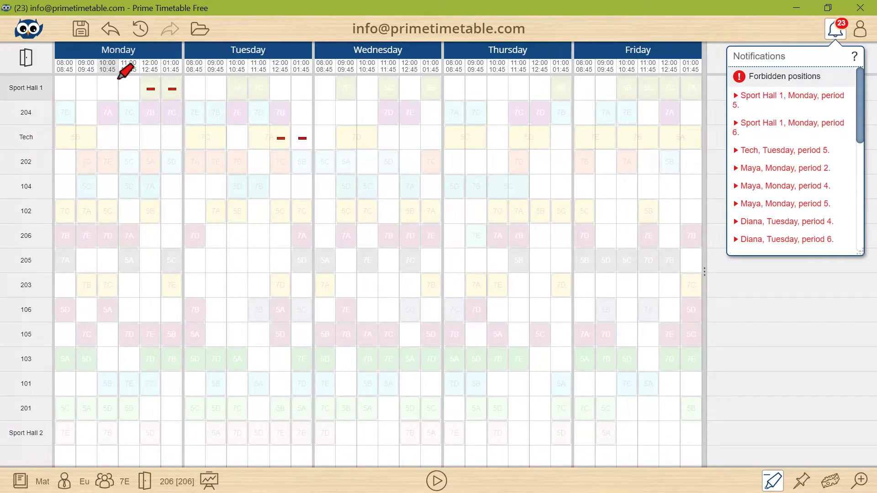
pyautogui.moveTo(26, 58)
pyautogui.click(131, 58)
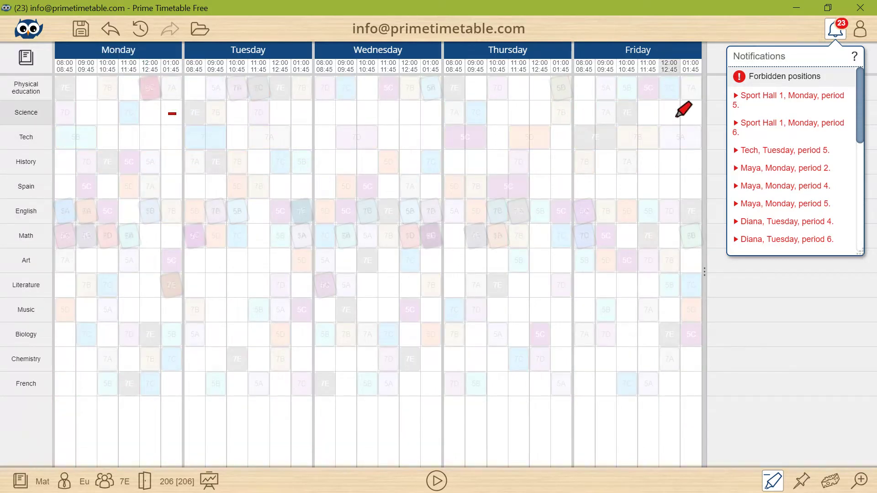
pyautogui.click(691, 235)
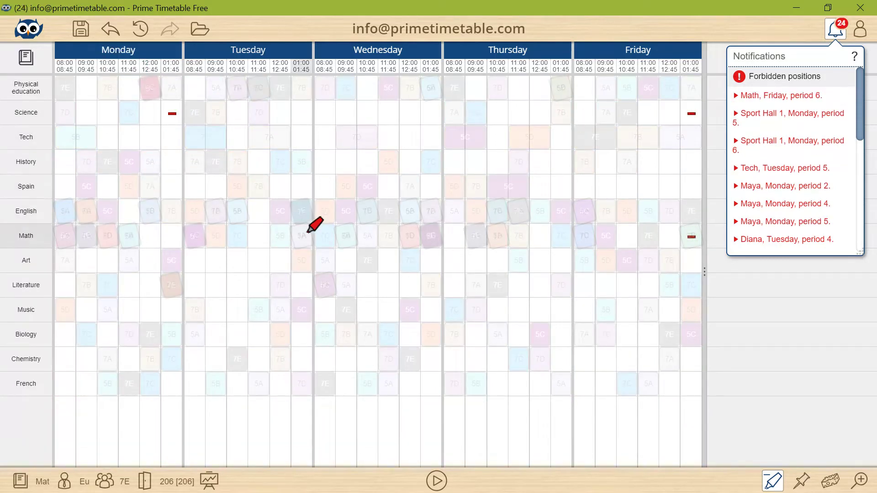
pyautogui.click(194, 237)
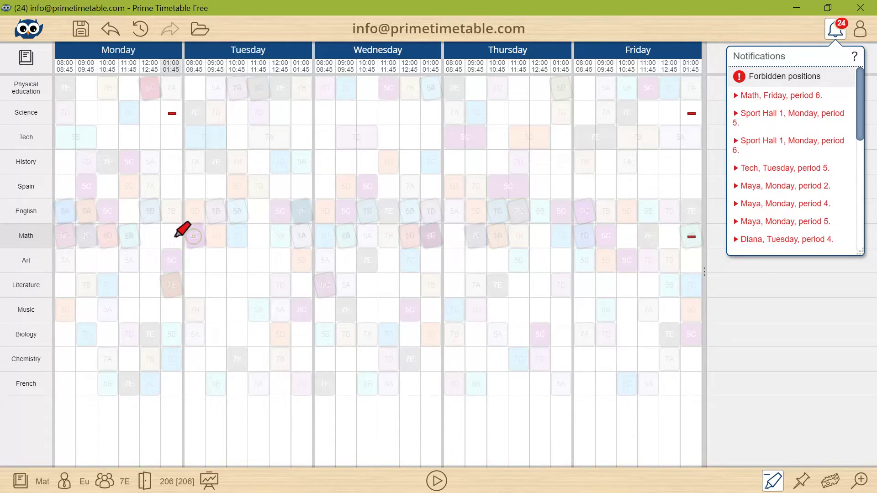
# - Pin 5B's Wednesday French lesson and regenerate the timetable around the new constraints
pyautogui.press('Escape')
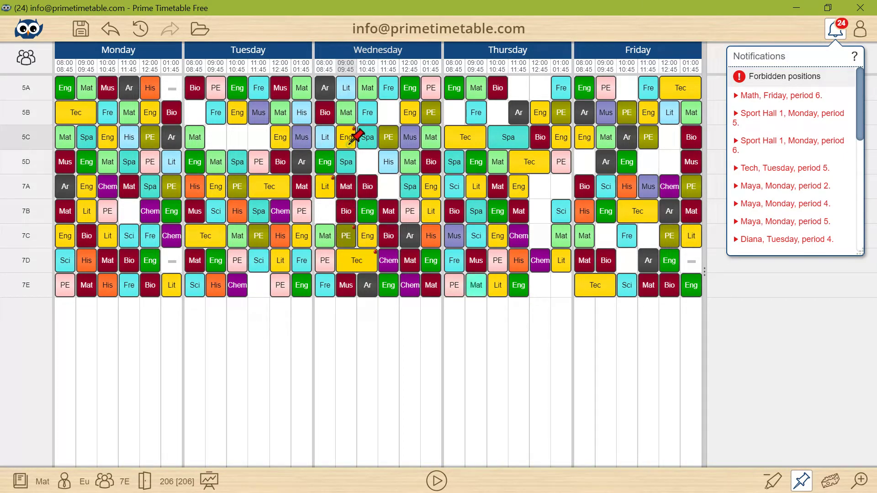
pyautogui.click(367, 113)
pyautogui.press('Escape')
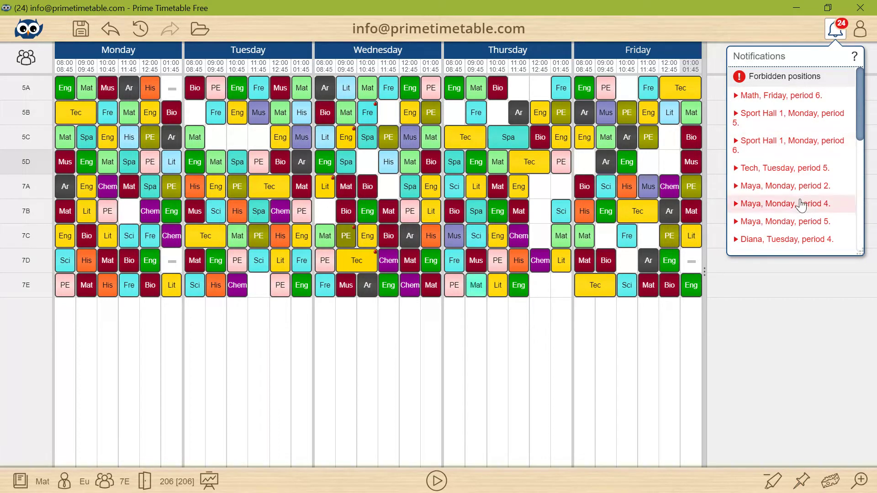
pyautogui.click(437, 480)
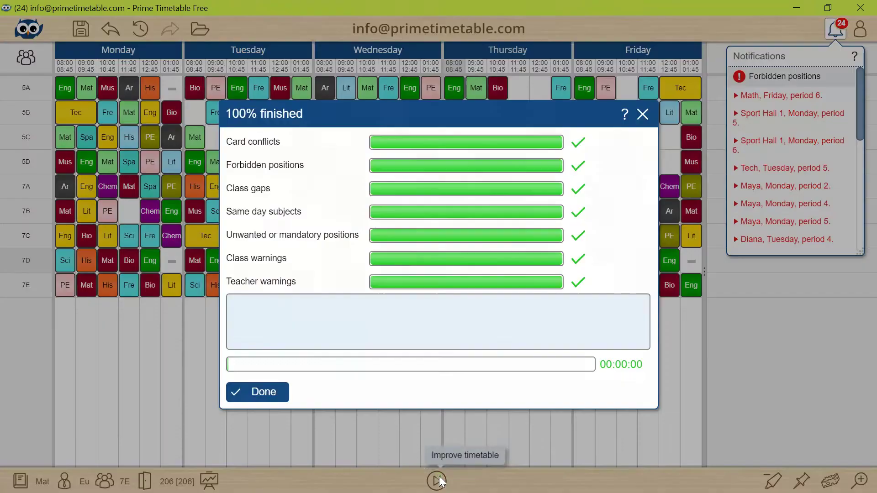
pyautogui.click(273, 393)
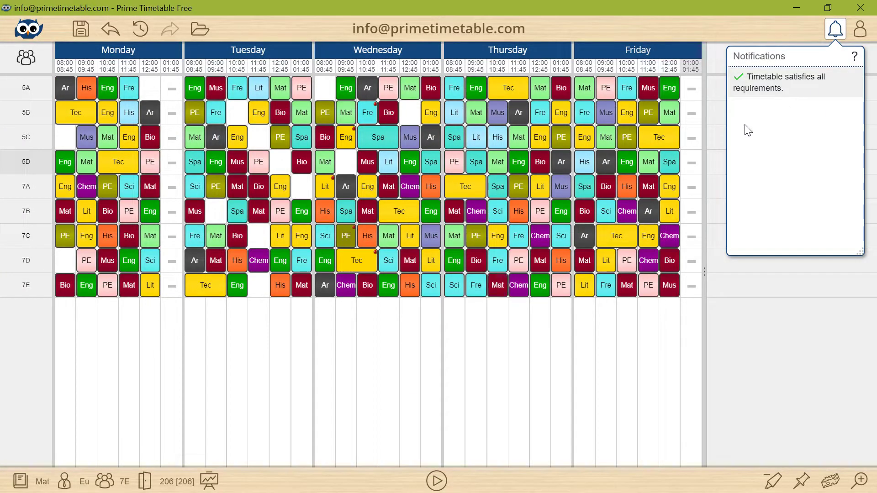
# - View class 7C's timetable, try moving Monday Math to the last period, then put it back
pyautogui.click(30, 236)
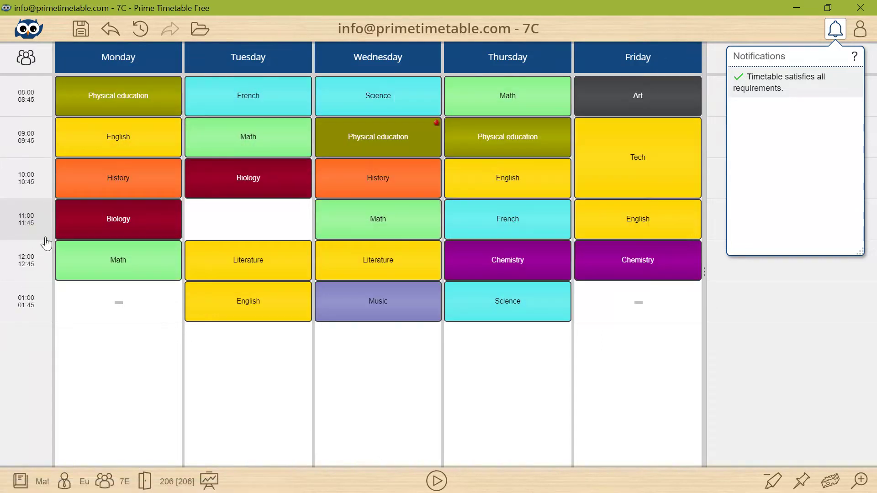
pyautogui.moveTo(138, 272)
pyautogui.mouseDown()
pyautogui.moveTo(166, 304)
pyautogui.moveTo(170, 277)
pyautogui.mouseUp()
pyautogui.moveTo(480, 309)
pyautogui.mouseDown()
pyautogui.moveTo(616, 317)
pyautogui.moveTo(518, 304)
pyautogui.mouseUp()
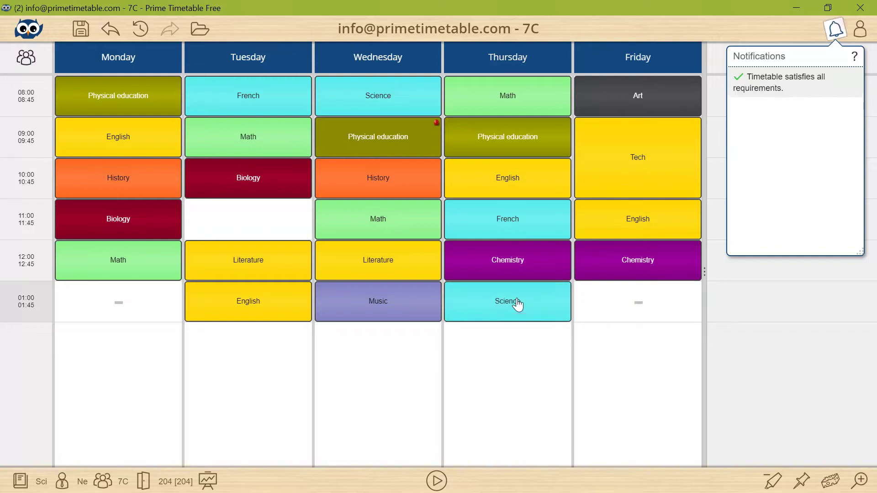
# - Customize the class view so cards show the teacher short name
pyautogui.rightClick(401, 188)
pyautogui.click(458, 252)
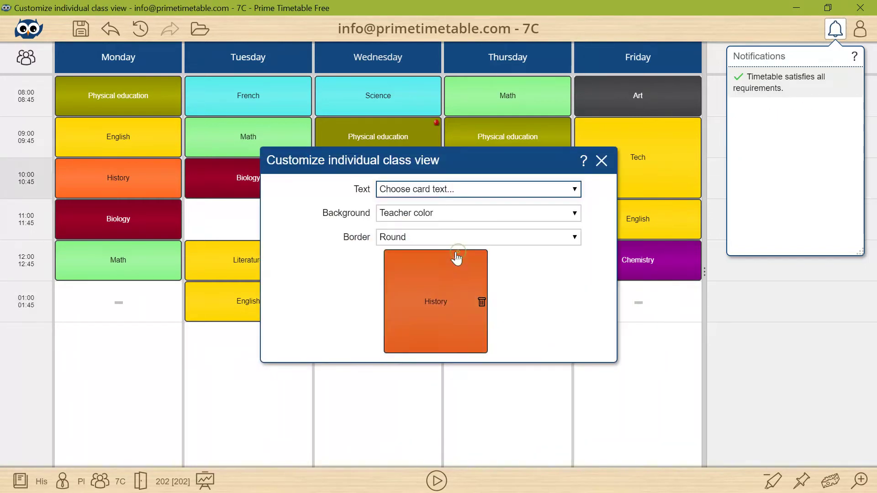
pyautogui.click(470, 194)
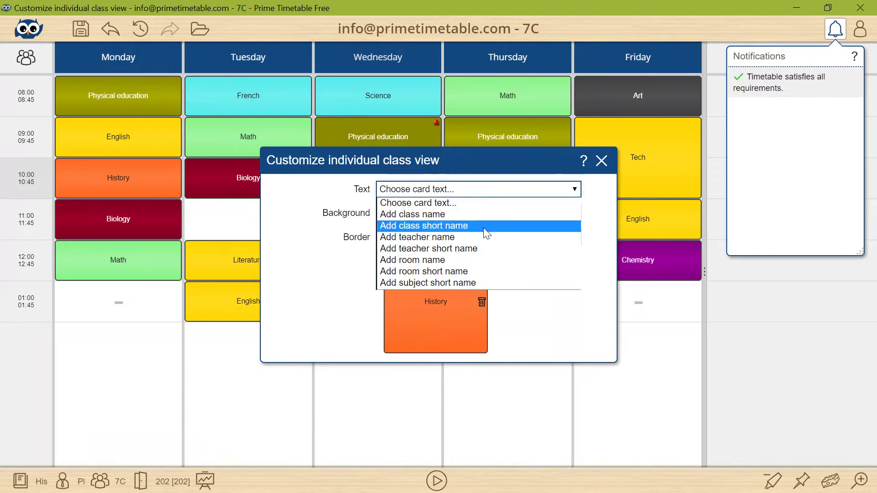
pyautogui.click(479, 248)
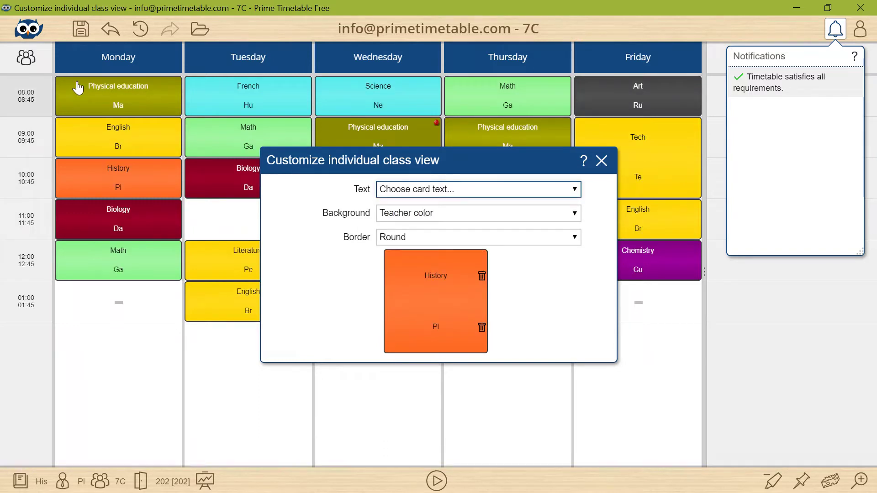
# - Customize the teacher view so cards show the room short name
pyautogui.moveTo(27, 58)
pyautogui.click(69, 61)
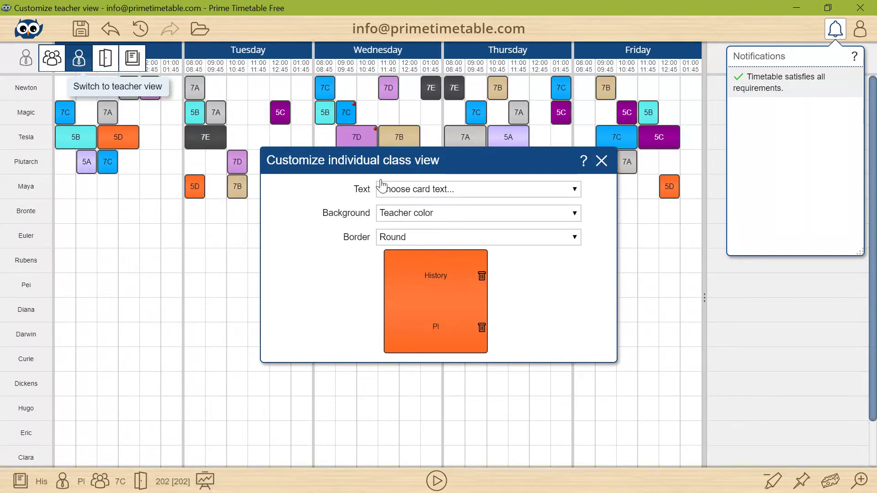
pyautogui.click(433, 190)
pyautogui.click(469, 238)
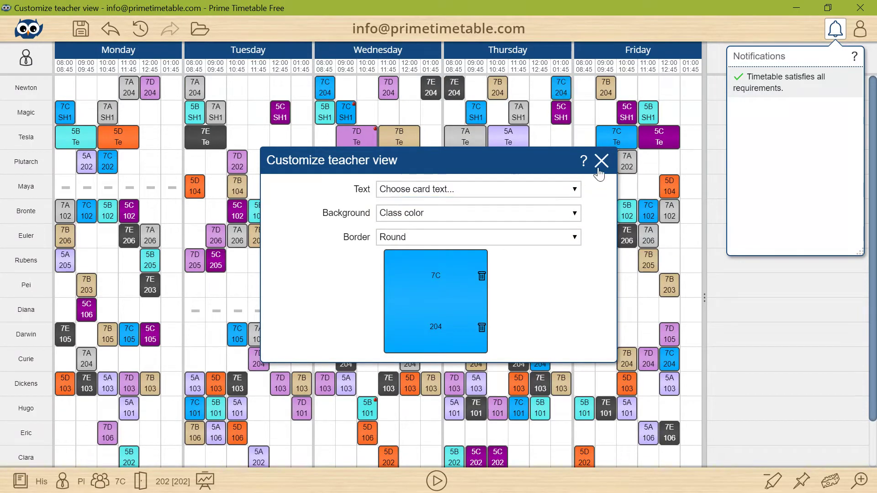
pyautogui.click(599, 169)
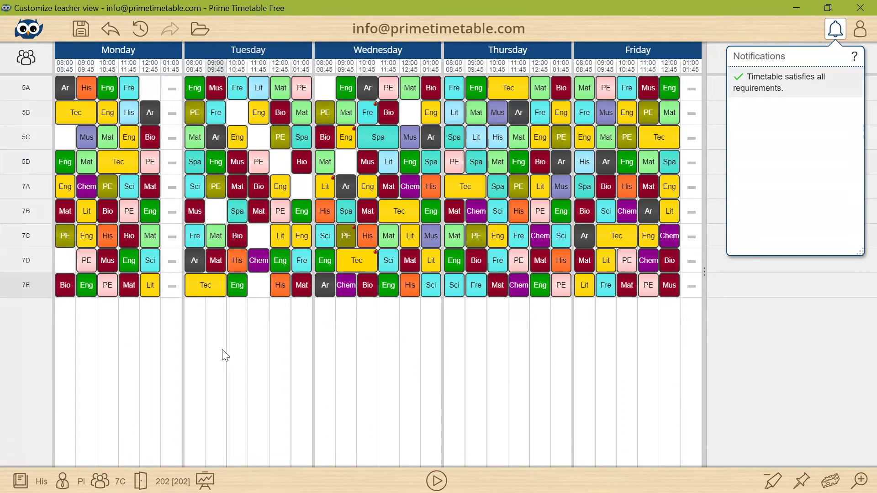
# - Show teacher and room timetables beneath the class grid
pyautogui.click(63, 480)
pyautogui.click(139, 481)
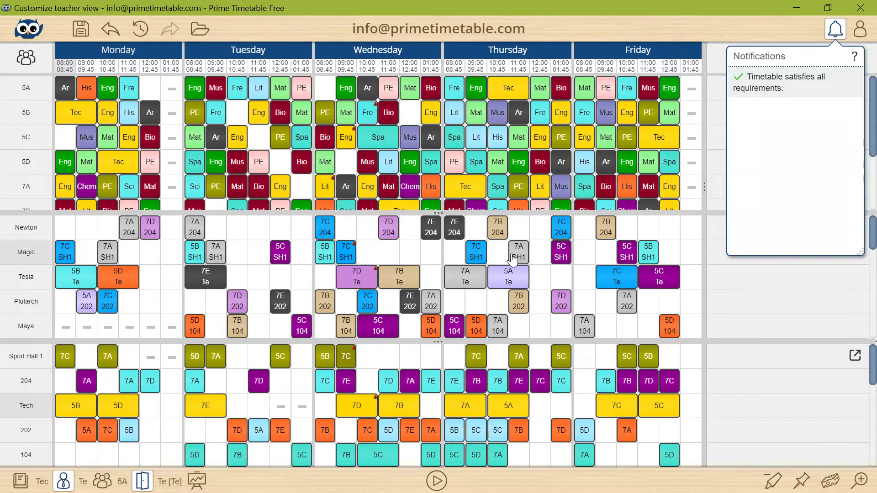
# - Move 7A's Magic, 7B's Newton and 7A's Plutarch lessons to Friday's last period, then select a block of Thursday lessons
pyautogui.moveTo(519, 251); pyautogui.dragTo(694, 263)
pyautogui.moveTo(607, 227); pyautogui.dragTo(693, 235)
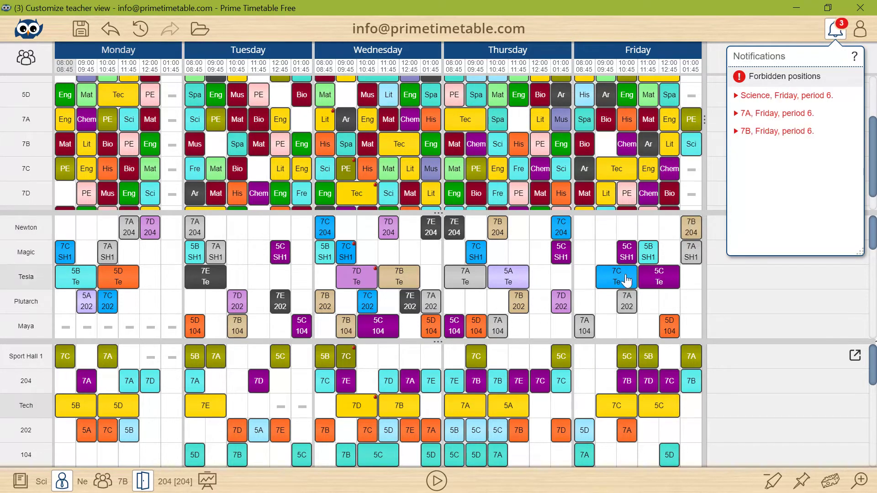
pyautogui.moveTo(626, 302); pyautogui.dragTo(698, 302)
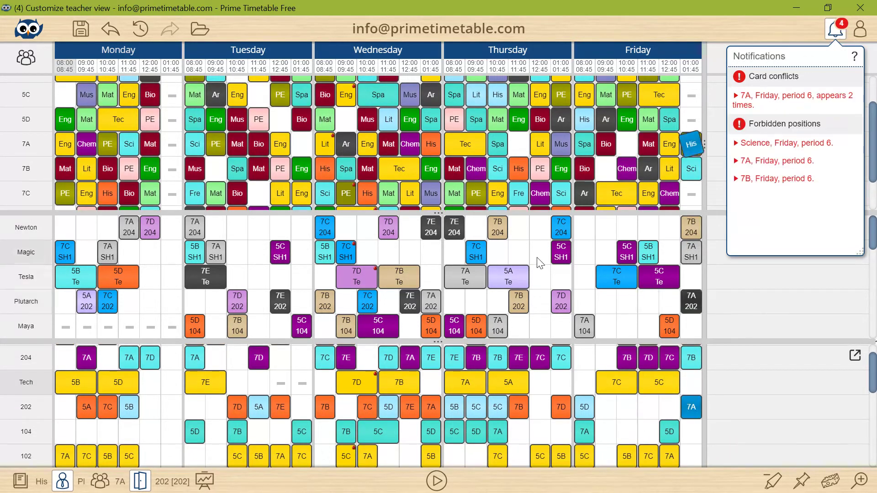
pyautogui.moveTo(475, 223)
pyautogui.mouseDown()
pyautogui.moveTo(574, 290)
pyautogui.moveTo(566, 286)
pyautogui.mouseUp()
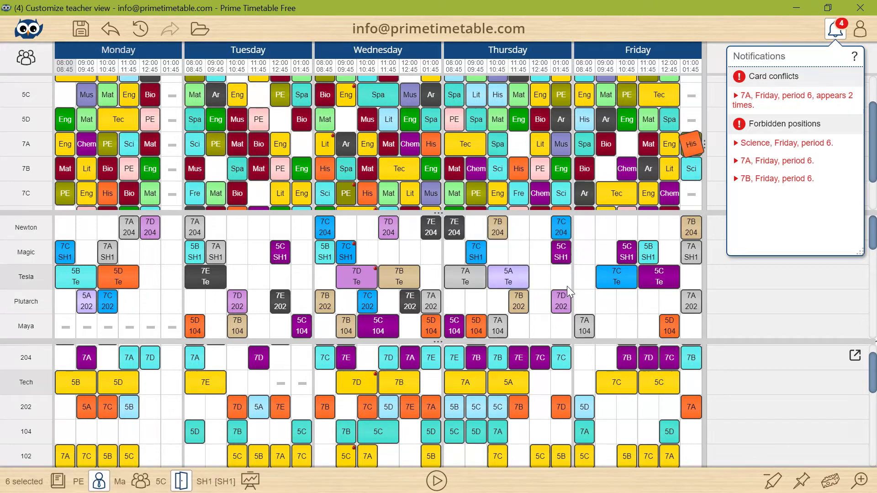
# - Assign teacher Magic to the six selected Thursday cards via Edit cards
pyautogui.rightClick(563, 264)
pyautogui.click(586, 276)
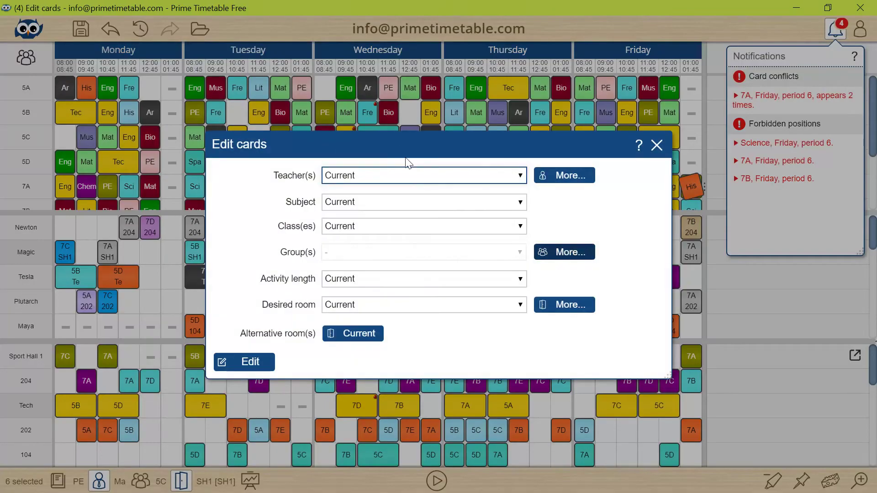
pyautogui.click(404, 177)
pyautogui.click(402, 226)
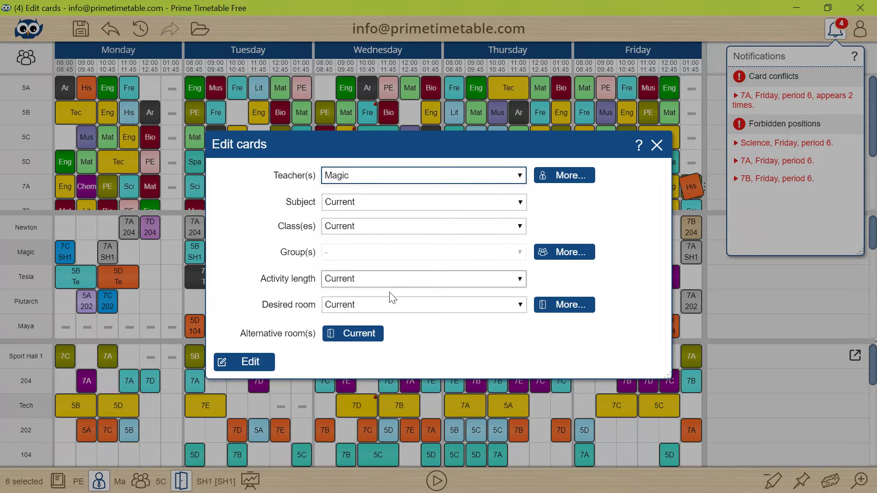
# - Choose a desired room, apply the edits, and move the six lessons onto Friday
pyautogui.click(391, 303)
pyautogui.click(407, 261)
pyautogui.press('Return')
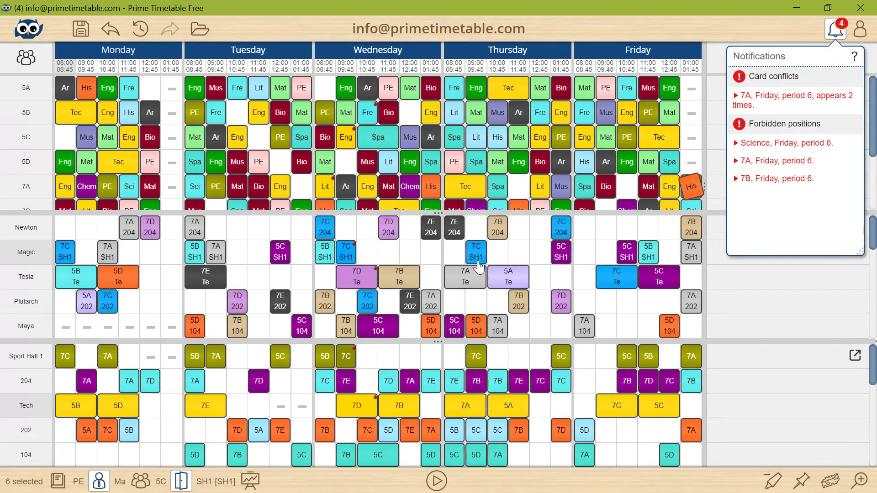
pyautogui.moveTo(502, 269); pyautogui.dragTo(620, 274)
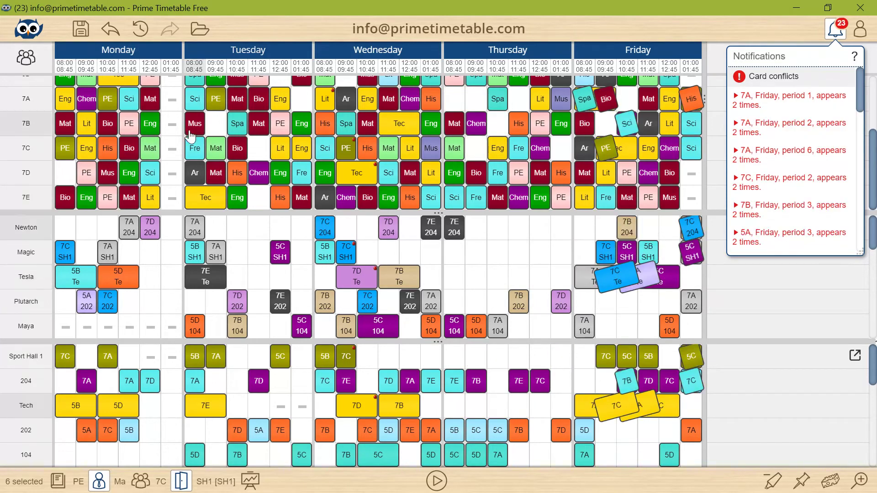
# - Undo the six-lesson move and roll history back to the Add style entry
pyautogui.click(112, 29)
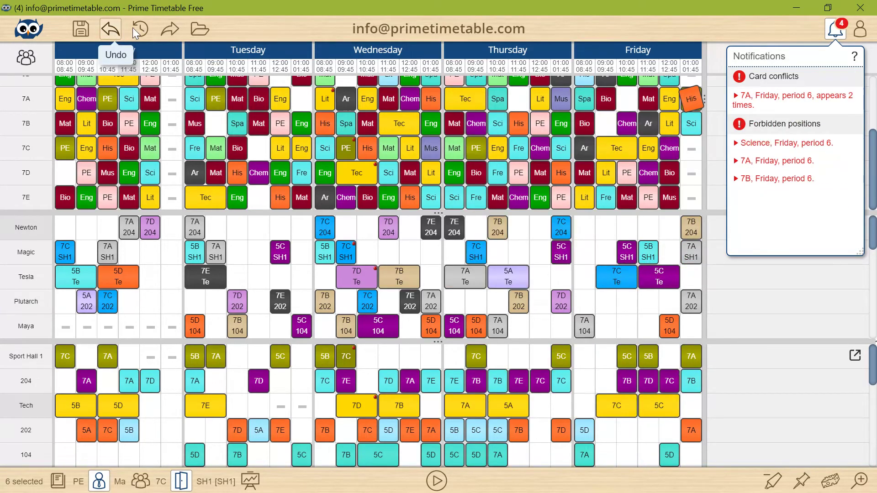
pyautogui.click(140, 31)
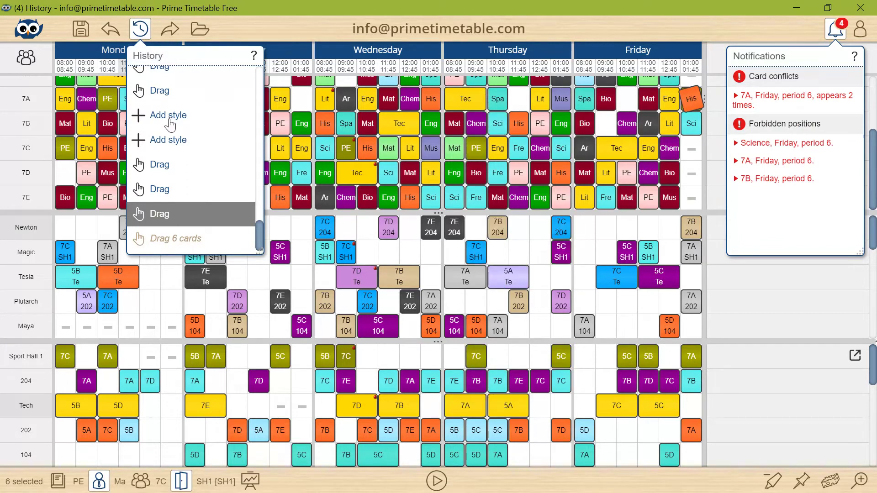
pyautogui.click(173, 142)
pyautogui.click(173, 238)
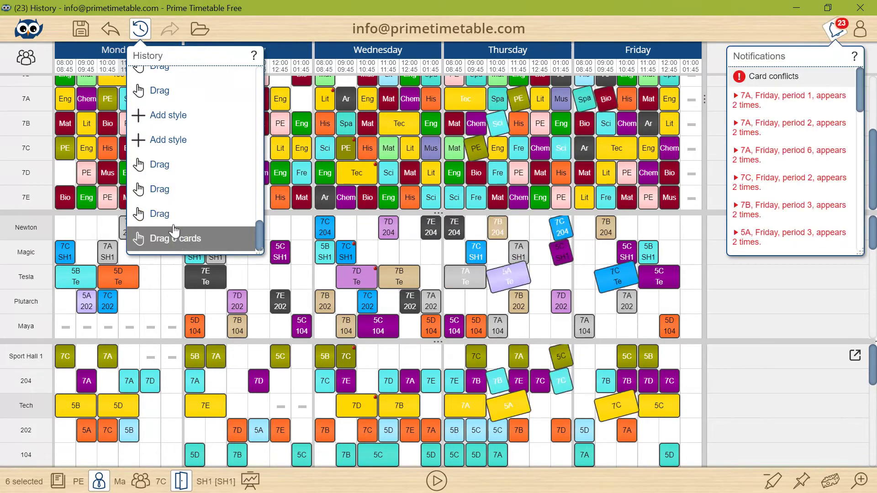
pyautogui.click(165, 145)
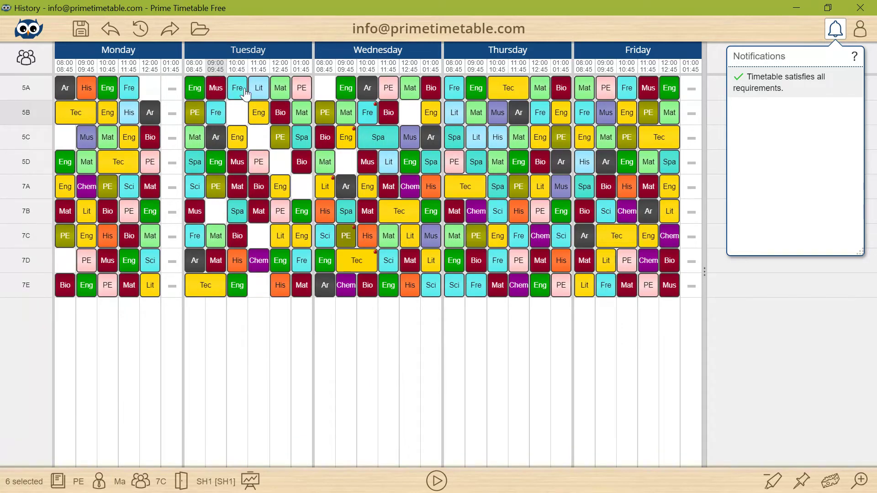
# - Review the Monday–Friday days list, close it, and start adding a new period
pyautogui.doubleClick(376, 50)
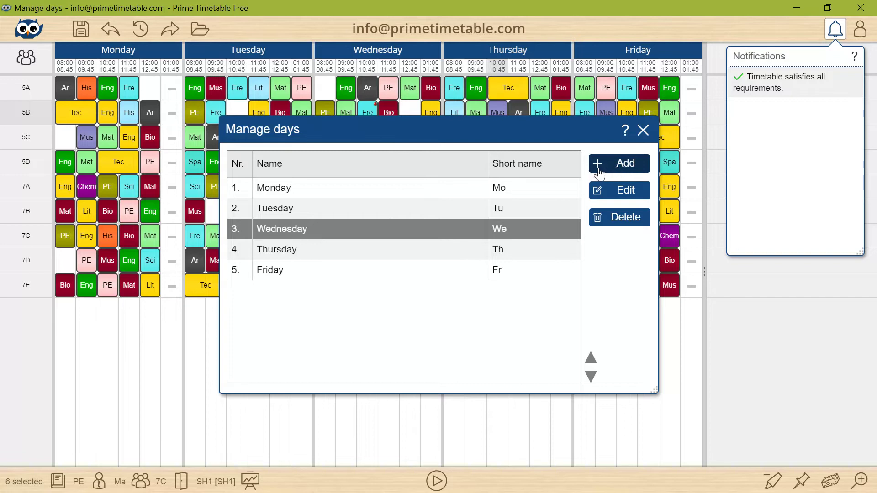
pyautogui.click(643, 130)
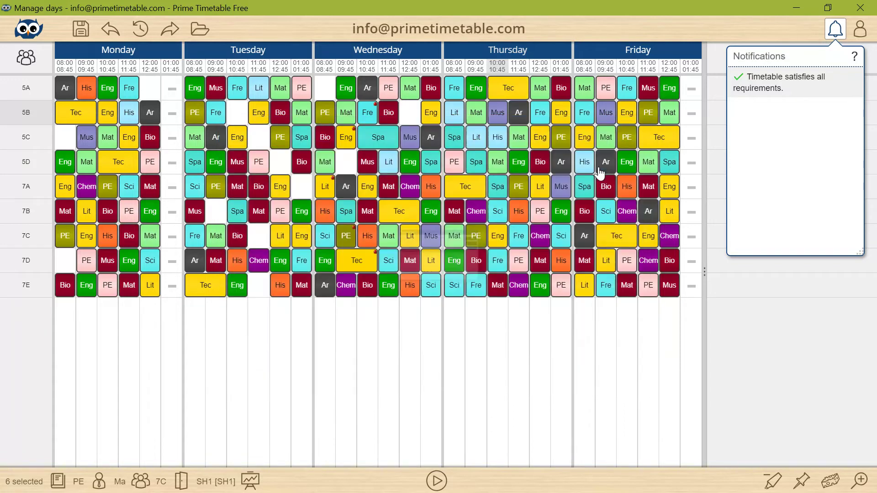
pyautogui.doubleClick(388, 67)
pyautogui.click(669, 165)
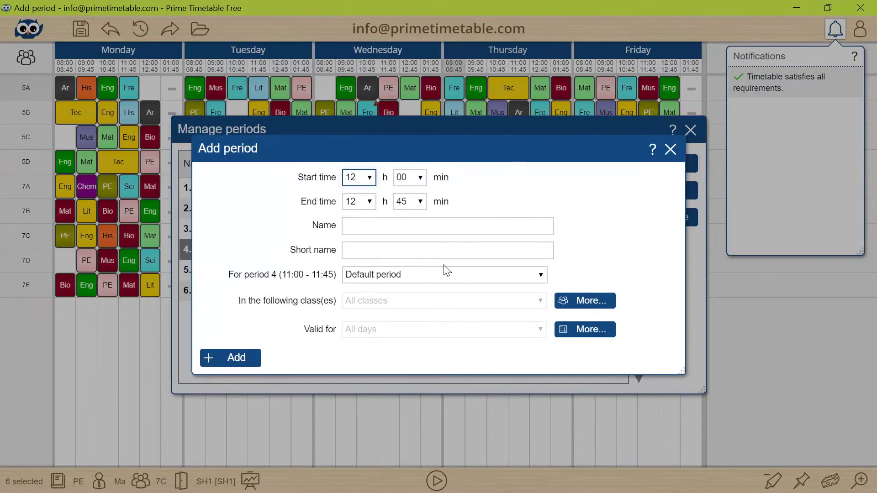
# - Add a class custom period for all classes and all days, then close the periods list
pyautogui.click(444, 269)
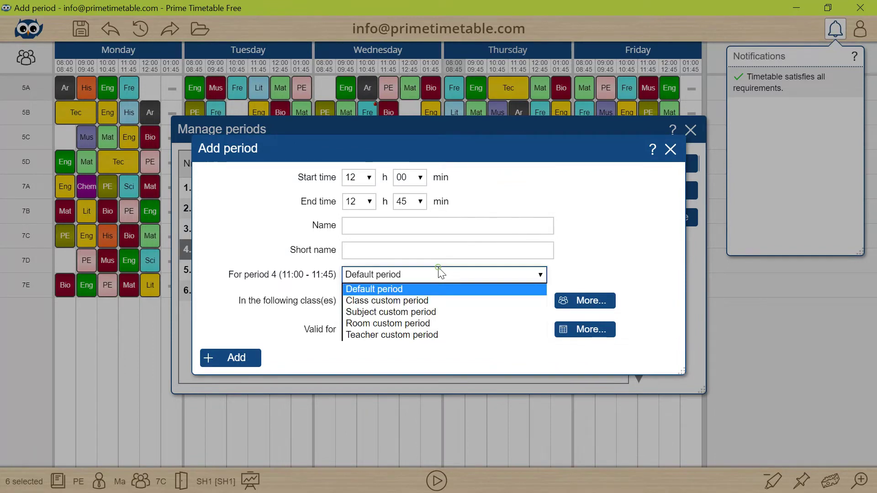
pyautogui.click(412, 298)
pyautogui.click(409, 304)
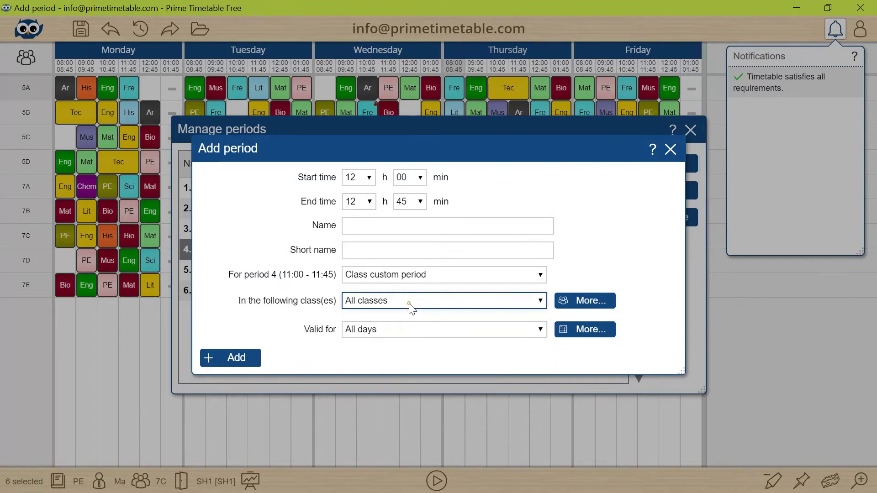
pyautogui.click(420, 329)
pyautogui.press('Return')
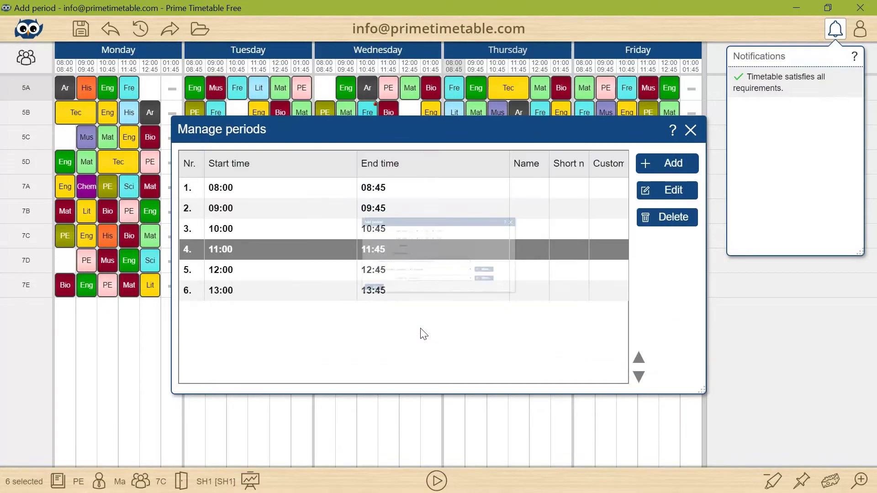
pyautogui.press('Escape')
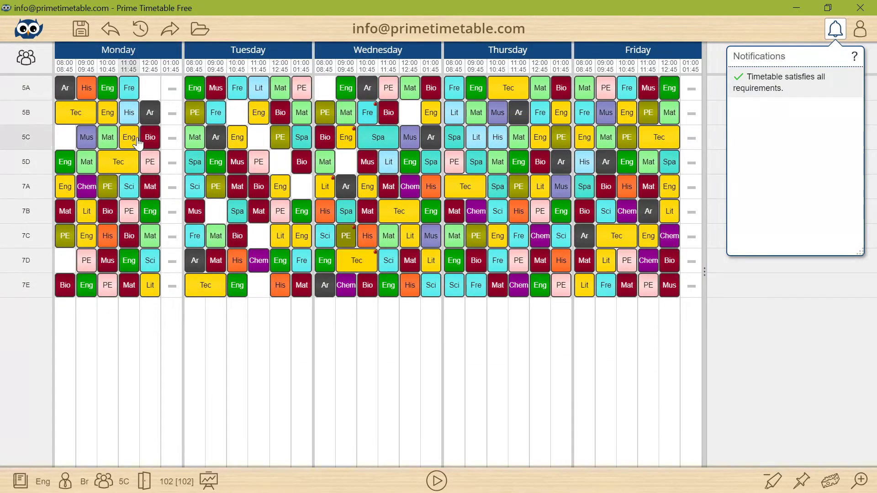
# - Save the timetable and show the main menu's sharing options
pyautogui.click(40, 39)
pyautogui.moveTo(68, 218)
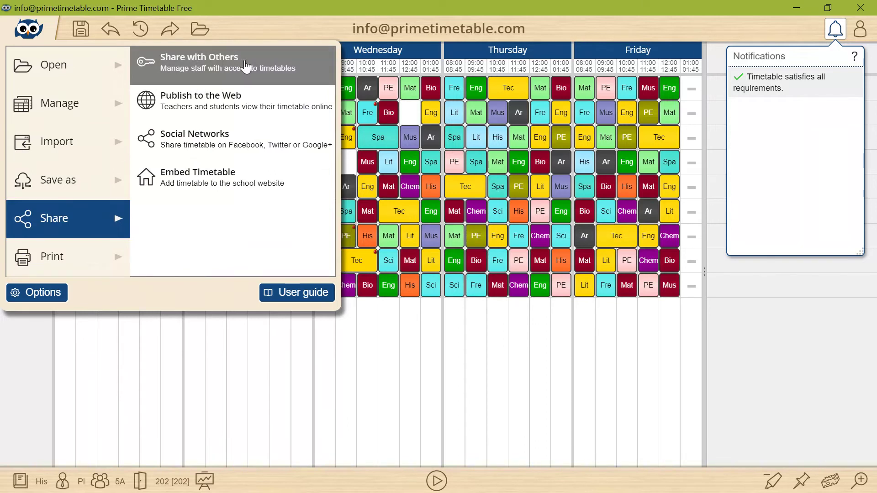
pyautogui.press('Escape')
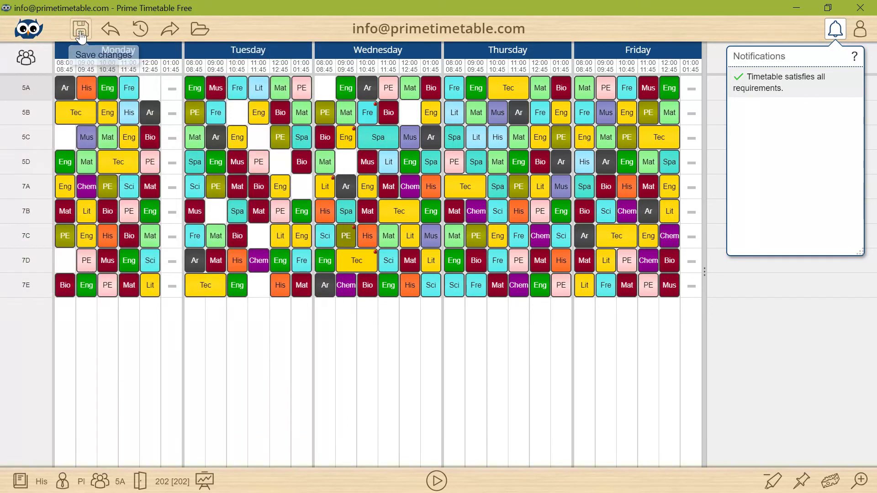
pyautogui.click(81, 34)
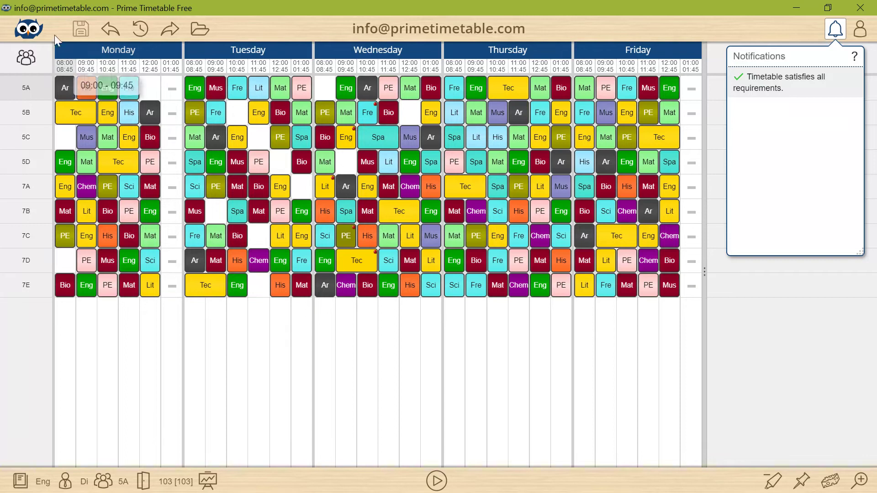
pyautogui.click(28, 31)
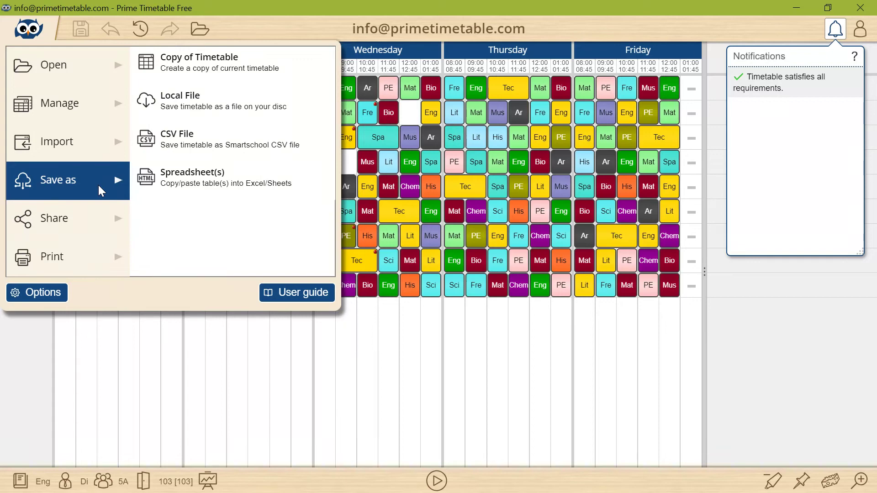
pyautogui.moveTo(68, 218)
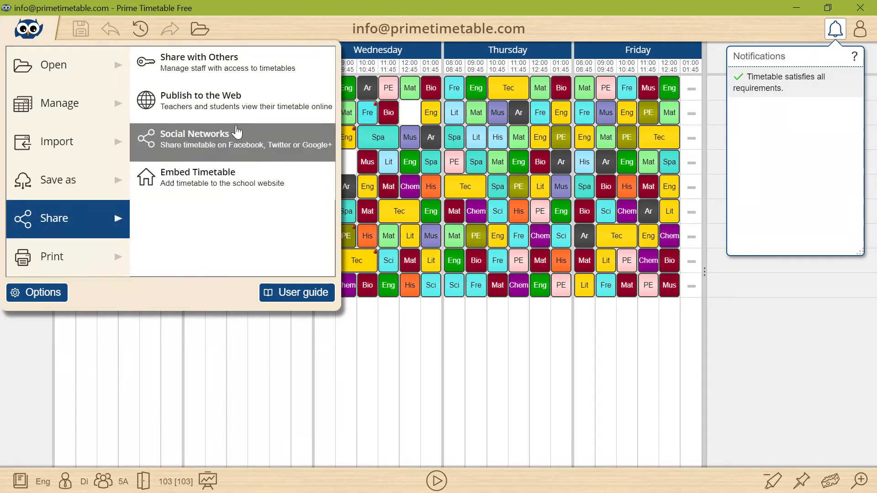
# - Publish the timetable to the web and give it the green skin
pyautogui.click(257, 110)
pyautogui.click(355, 200)
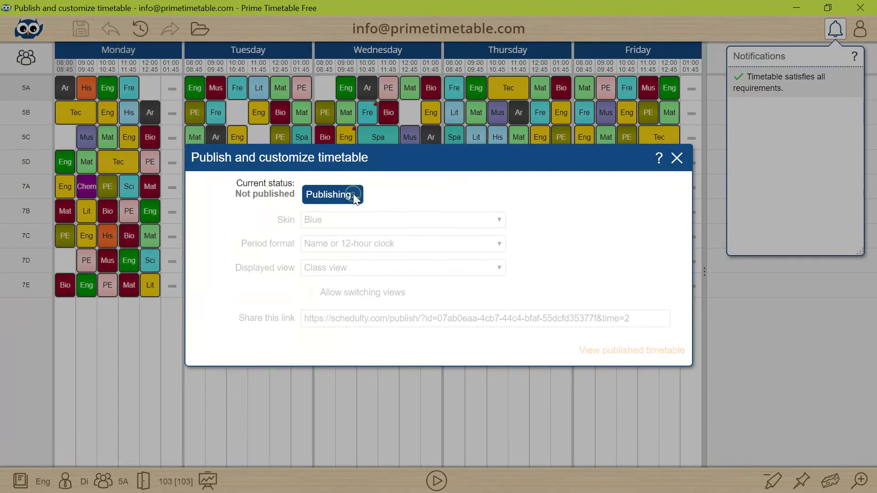
pyautogui.click(419, 220)
pyautogui.click(425, 246)
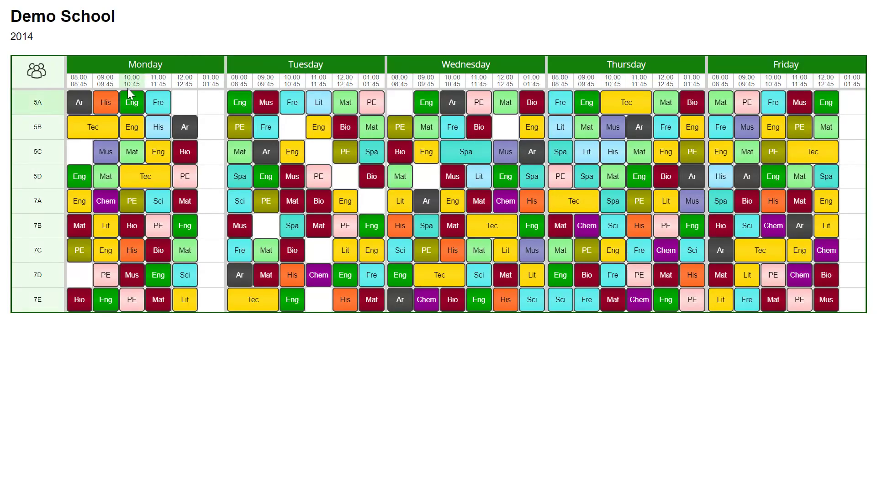
# - Switch the published timetable to teacher view and show Bronte's week
pyautogui.moveTo(36, 71)
pyautogui.click(89, 74)
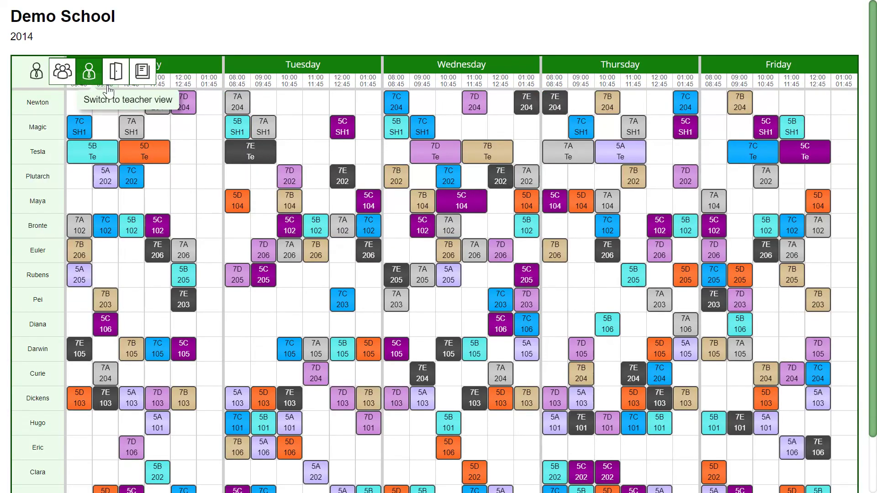
pyautogui.click(42, 232)
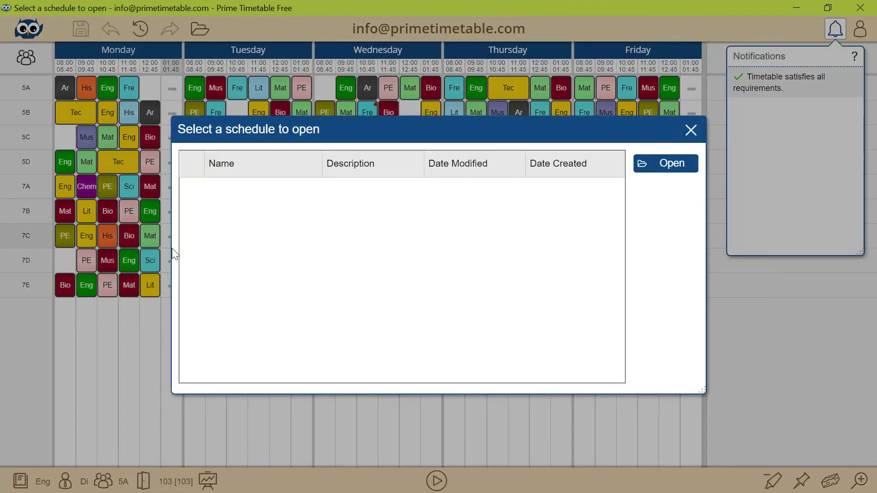
# - Open the K-5 example's 5A Grade timetable and try moving Monday's Spanish and Wednesday's Choir lessons
pyautogui.press('Return')
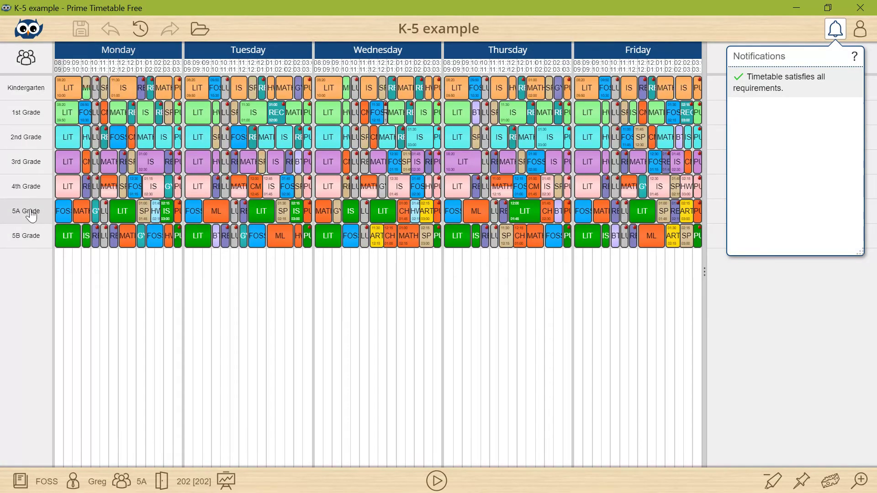
pyautogui.click(27, 211)
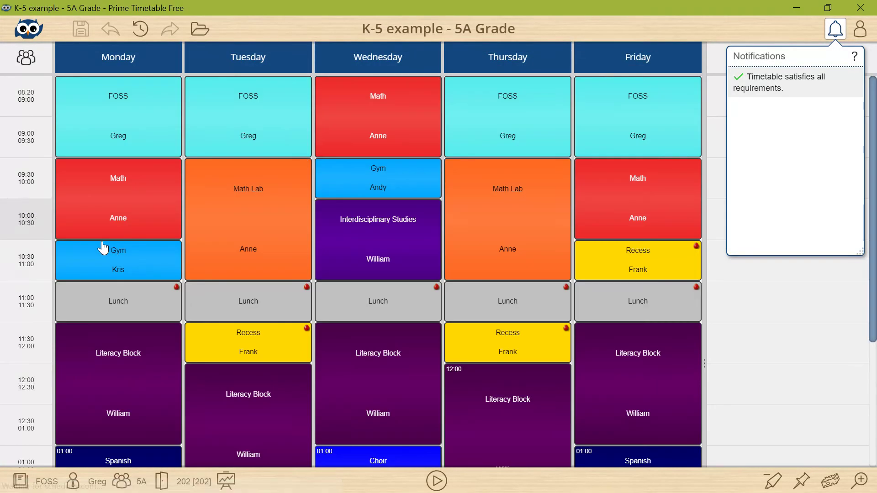
pyautogui.scroll(-2, 814, 340)
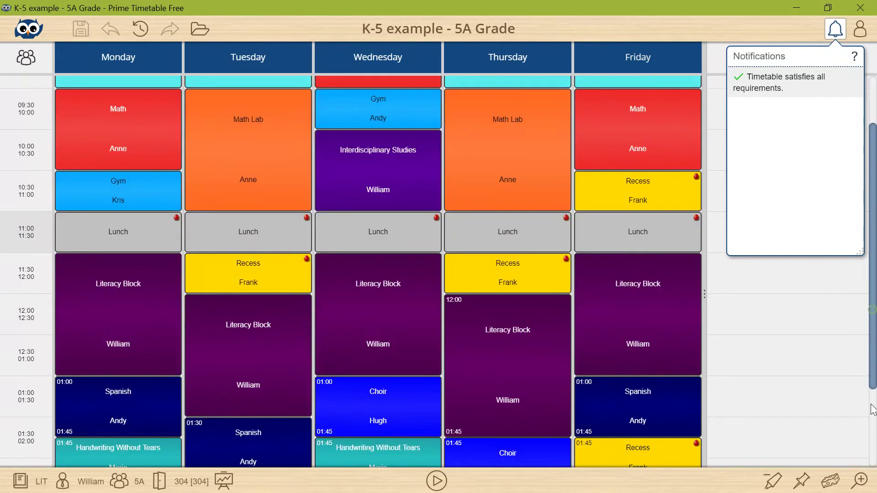
pyautogui.scroll(-3, 814, 340)
pyautogui.moveTo(134, 296); pyautogui.dragTo(141, 295)
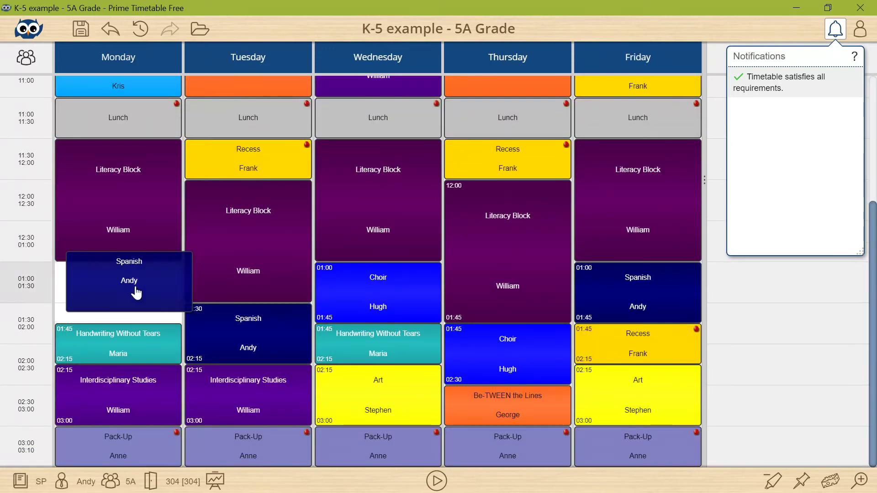
pyautogui.moveTo(384, 315); pyautogui.dragTo(401, 301)
# - Open the United States International example and move a group of Tuesday Grade 11 IB lessons
pyautogui.hotkey('ctrl', 'o')
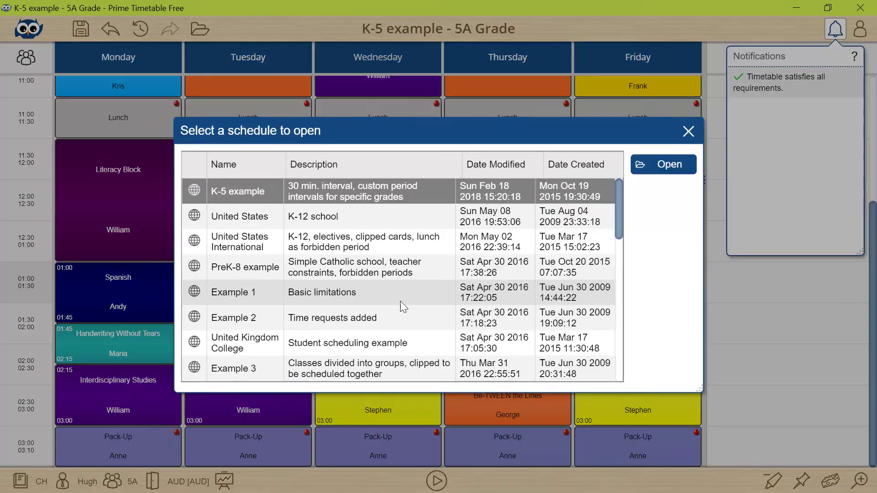
pyautogui.press('Down')
pyautogui.press('Down')
pyautogui.press('Return')
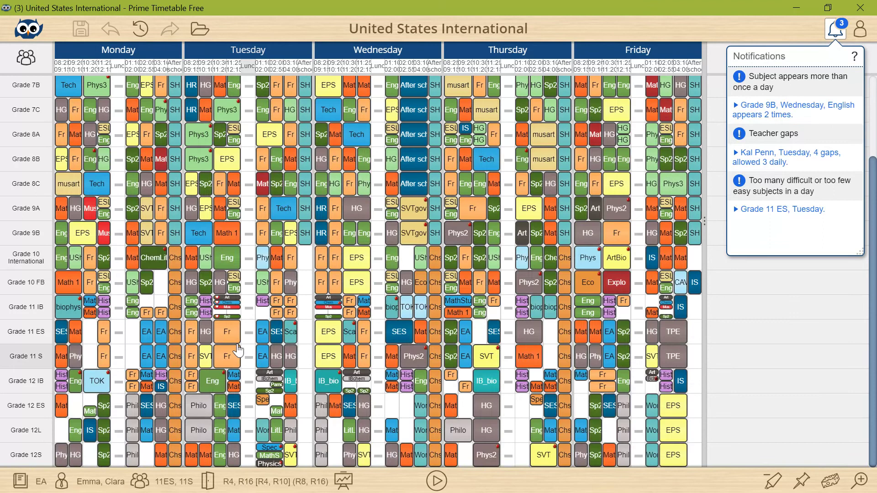
pyautogui.moveTo(226, 306)
pyautogui.mouseDown()
pyautogui.moveTo(247, 307)
pyautogui.moveTo(233, 307)
pyautogui.mouseUp()
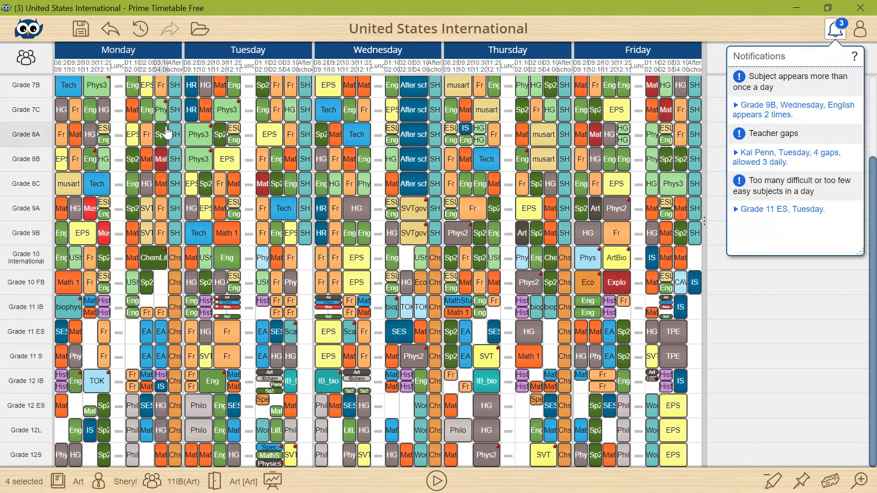
# - Search the user guide for "video" tutorials and close it
pyautogui.click(34, 41)
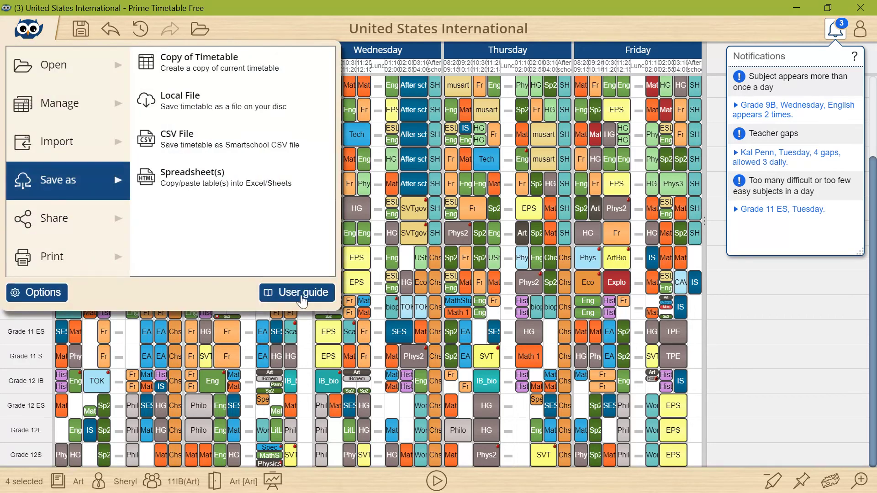
pyautogui.click(305, 293)
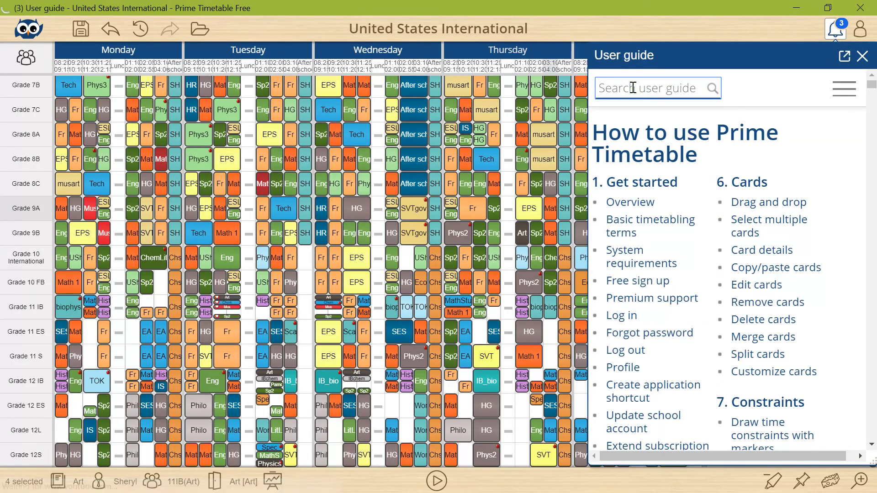
pyautogui.click(632, 88)
pyautogui.write('video')
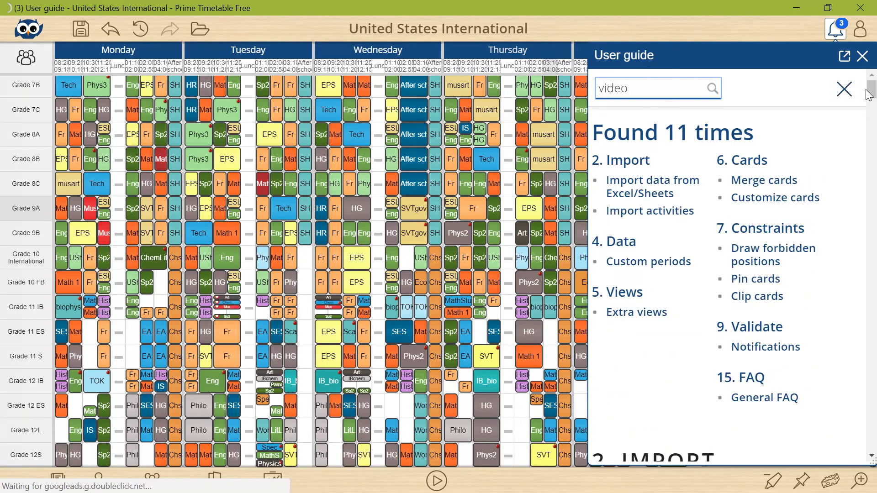
pyautogui.moveTo(870, 89); pyautogui.dragTo(871, 146)
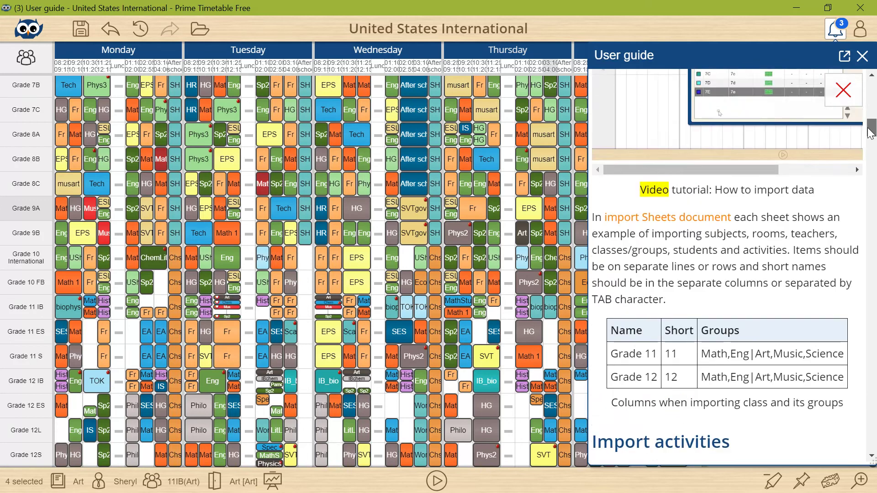
pyautogui.moveTo(871, 145); pyautogui.dragTo(870, 121)
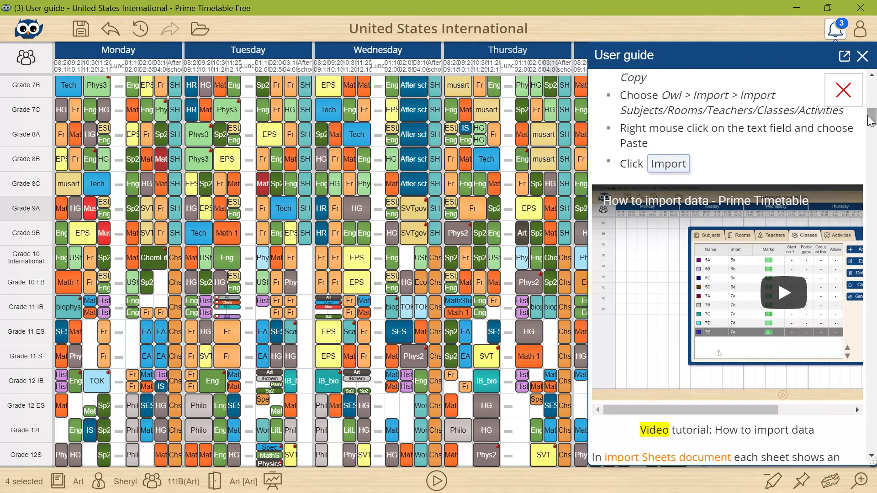
pyautogui.click(862, 58)
# - View the Premium plan, then choose Basic for 4 years at a 37% discount
pyautogui.click(861, 29)
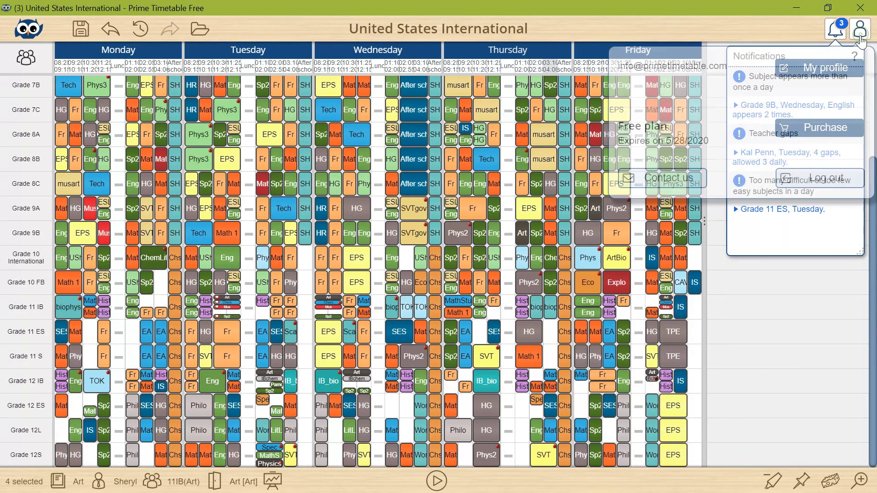
pyautogui.click(824, 129)
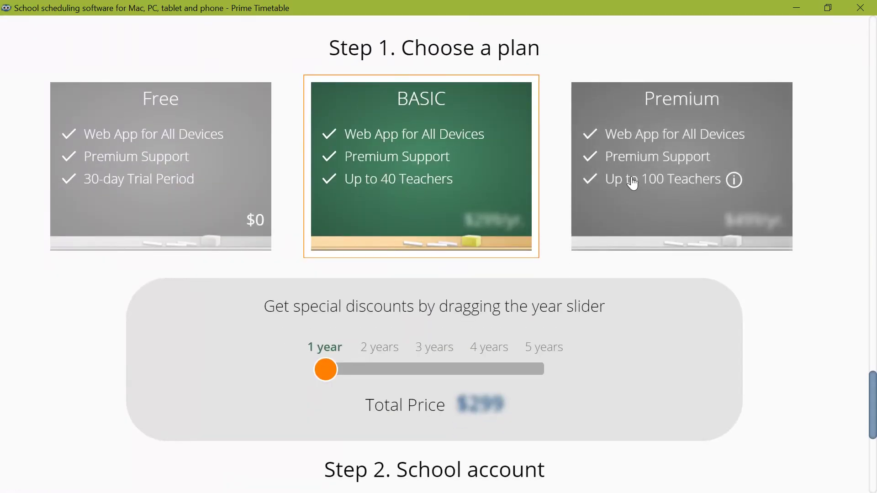
pyautogui.click(620, 181)
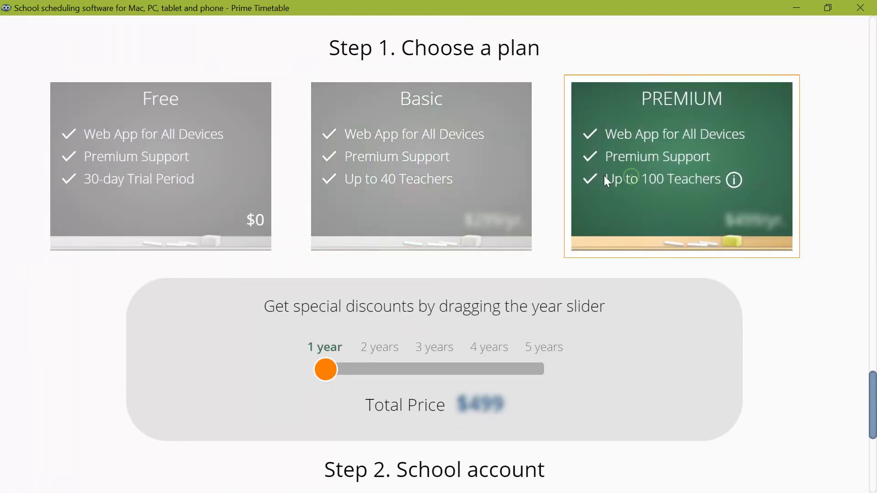
pyautogui.click(464, 177)
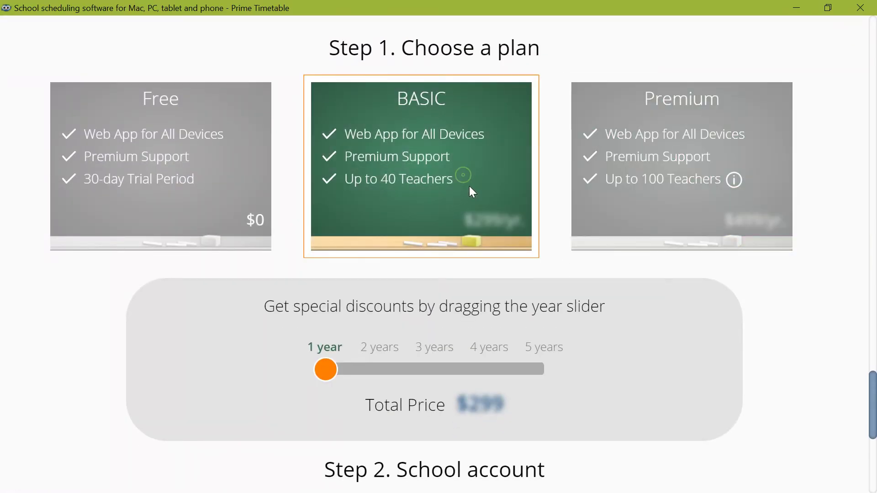
pyautogui.click(430, 357)
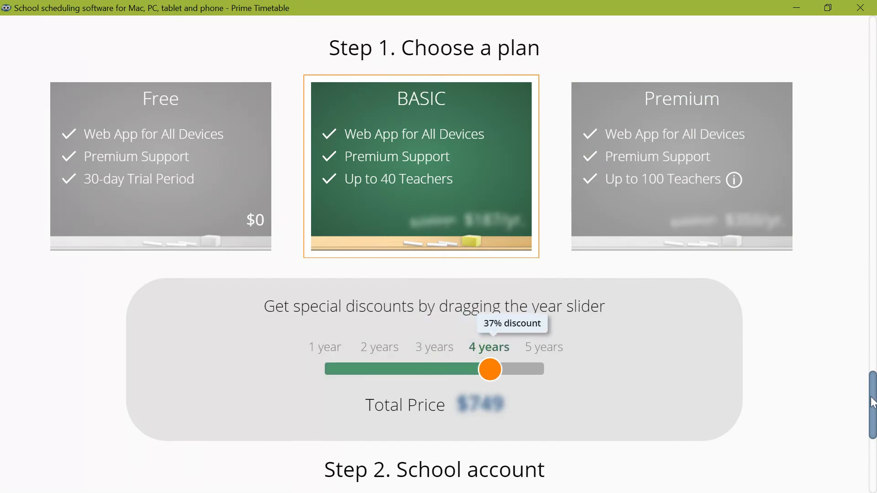